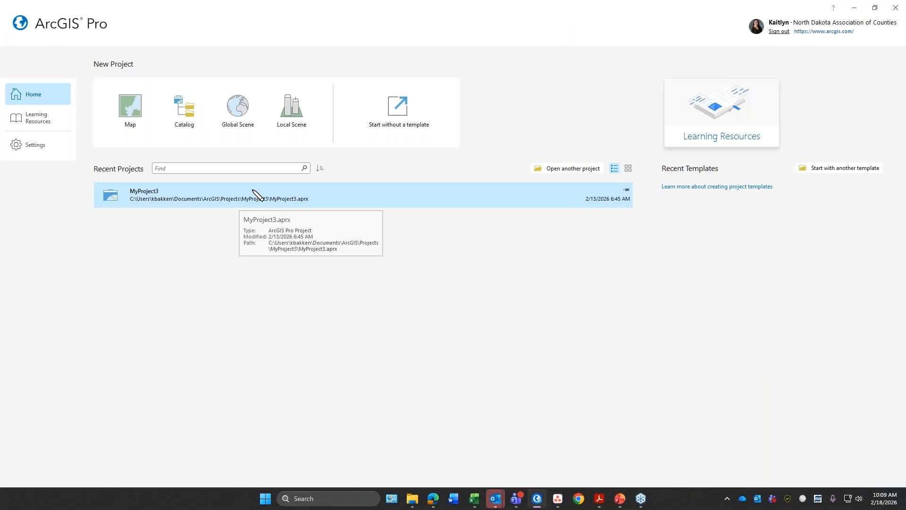
Step: Open the recent project MyProject3 and expand its Databases and Folders contents, including the MyProject3 folder, in the Catalog
left_click(255, 196)
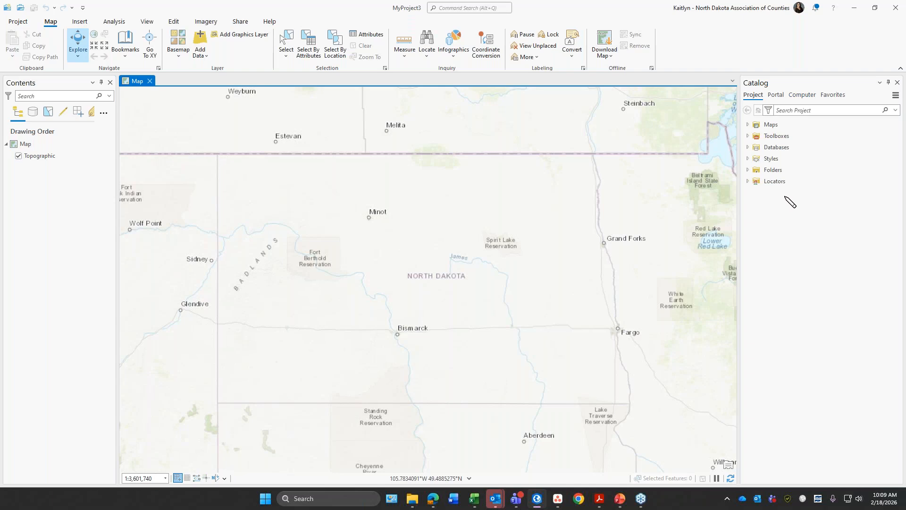
left_click(748, 147)
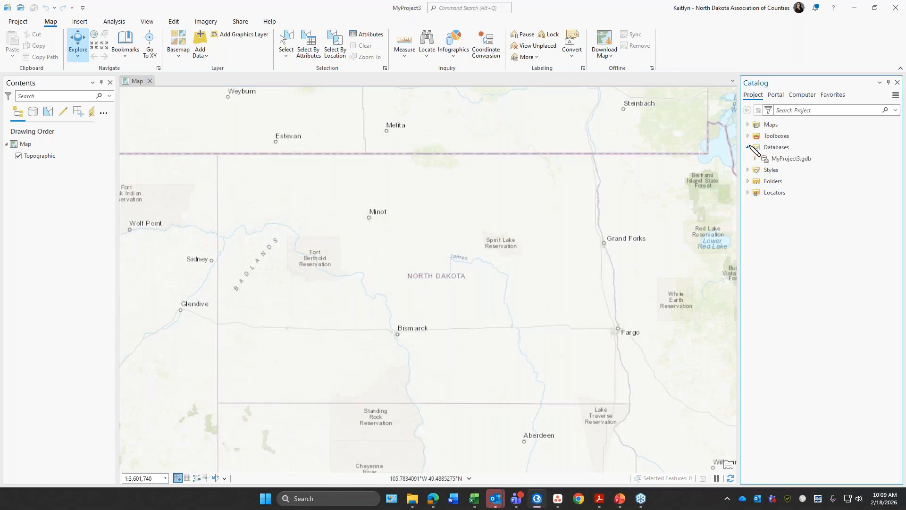
left_click(748, 181)
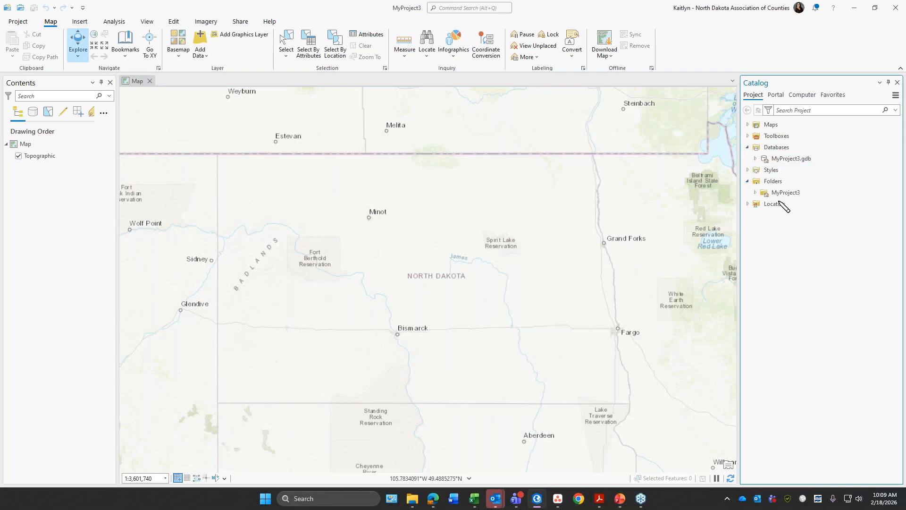
left_click(755, 193)
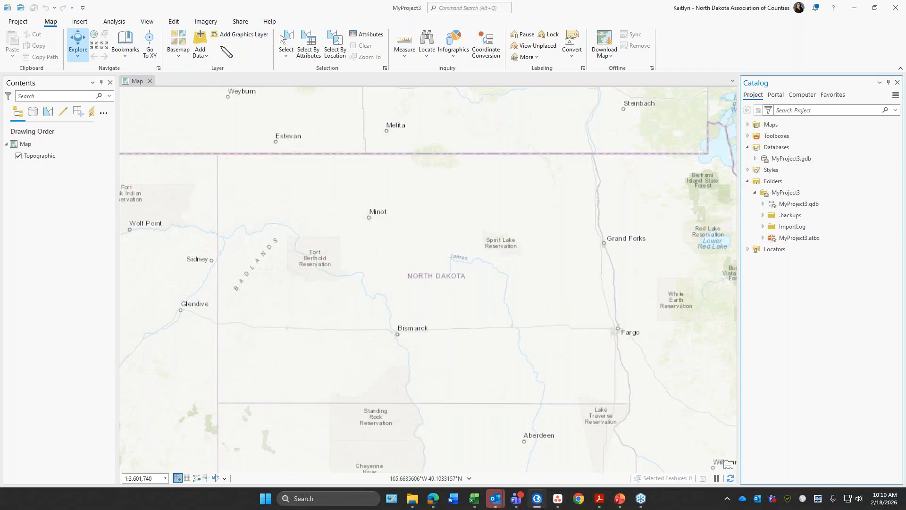
Step: Open the Add Data dialog and look through the Project, Portal and Computer data sources, leaving only Portal expanded
left_click(203, 38)
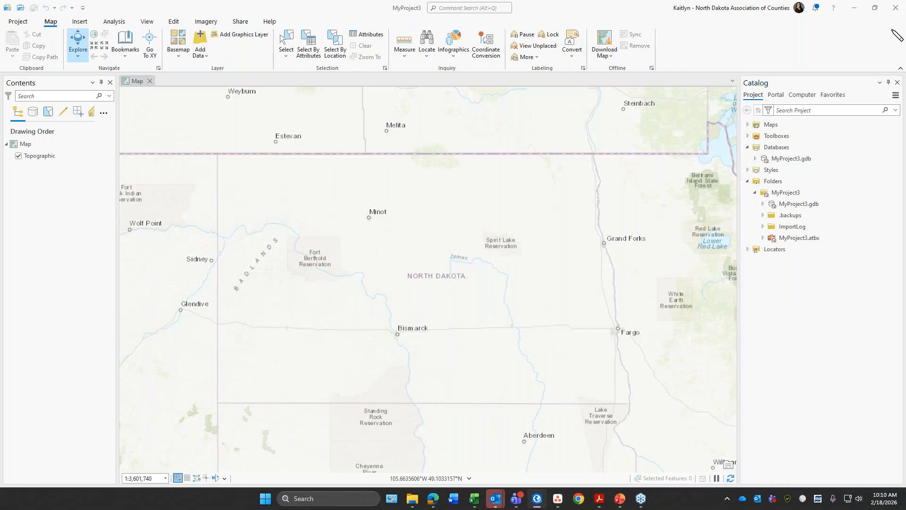
left_click_drag(270, 182, 257, 73)
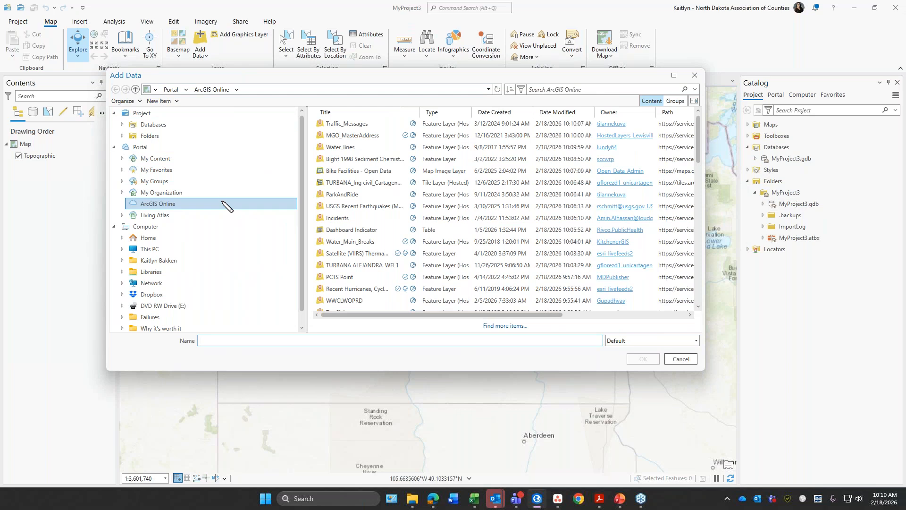
left_click(114, 147)
left_click(113, 113)
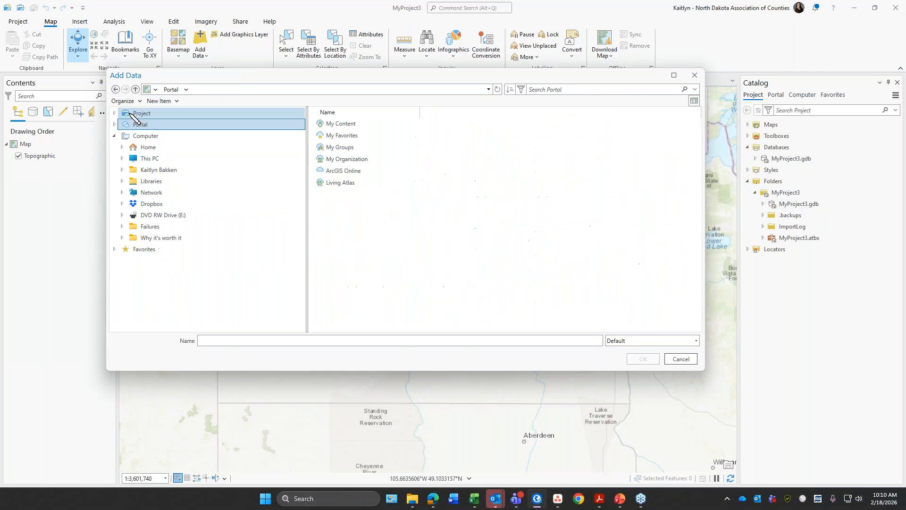
left_click(114, 113)
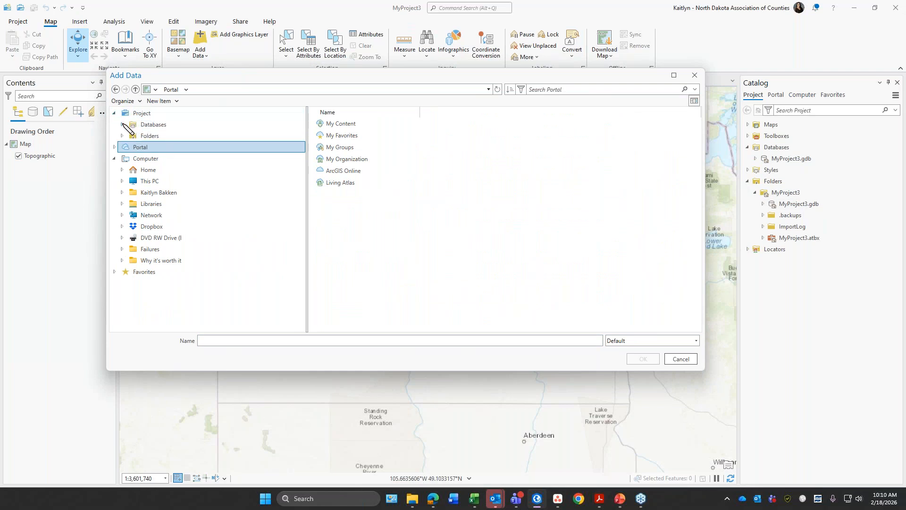
left_click(122, 125)
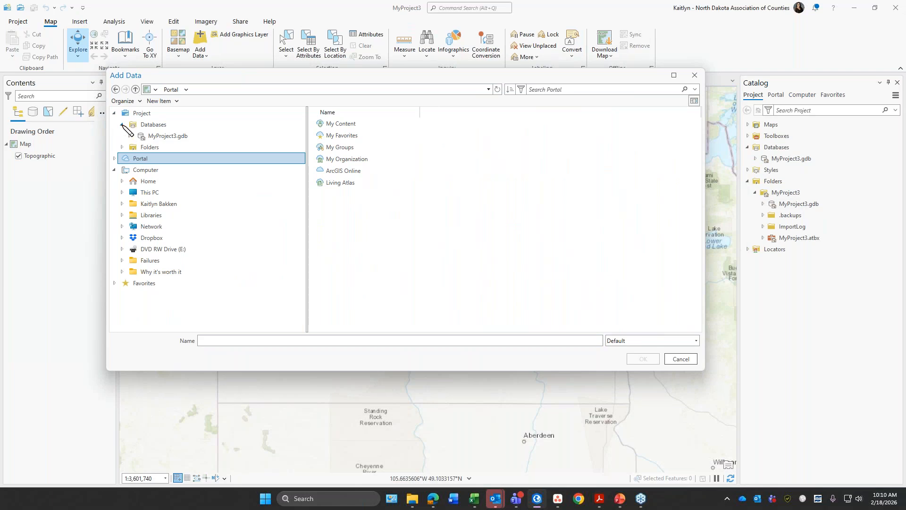
left_click(122, 124)
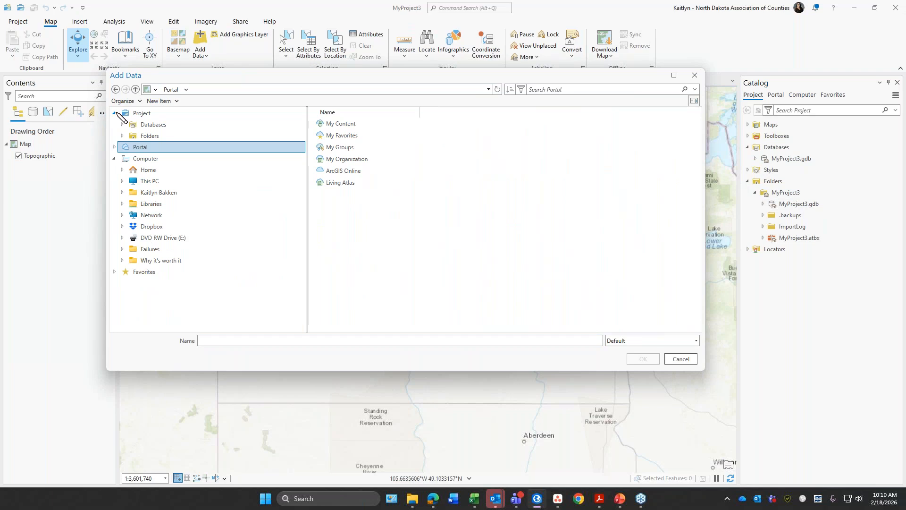
left_click(115, 113)
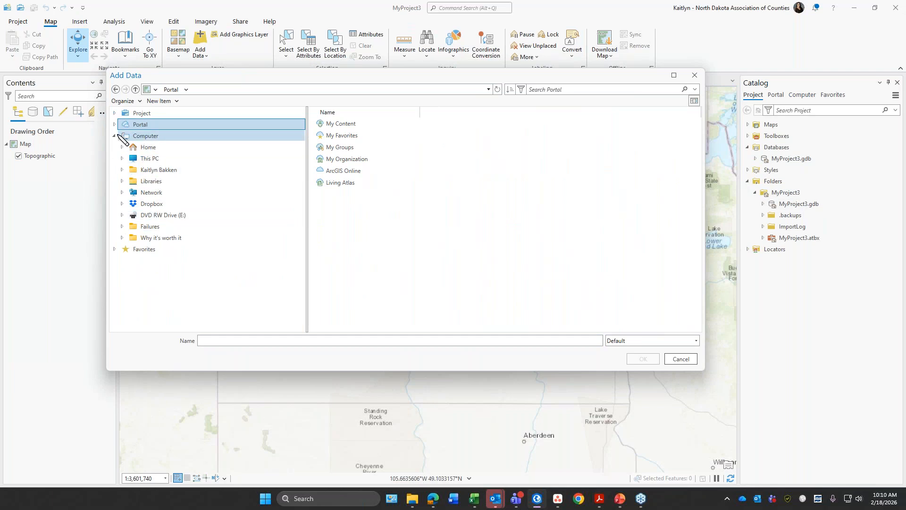
left_click(116, 136)
left_click(115, 124)
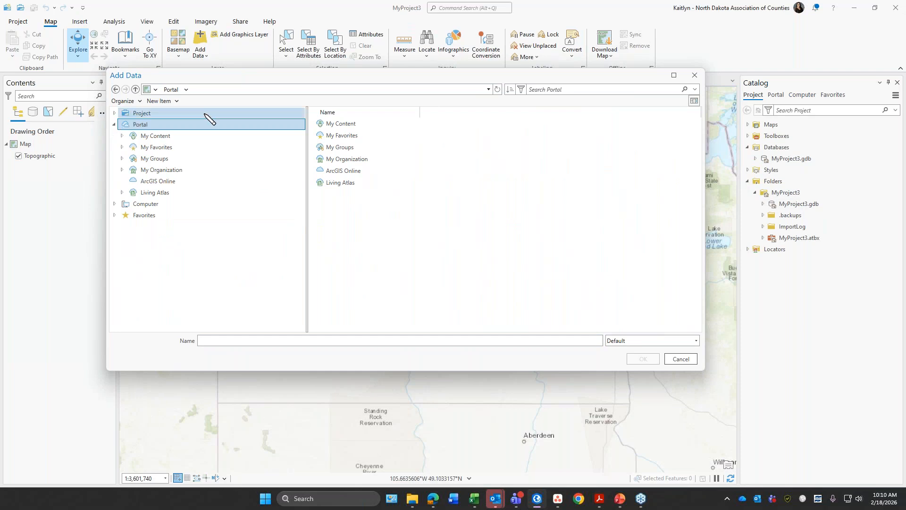
Step: Search ArcGIS Online for "ndgishub county boundar" and add the NDGISHUB County Boundaries layer to the map
left_click(212, 182)
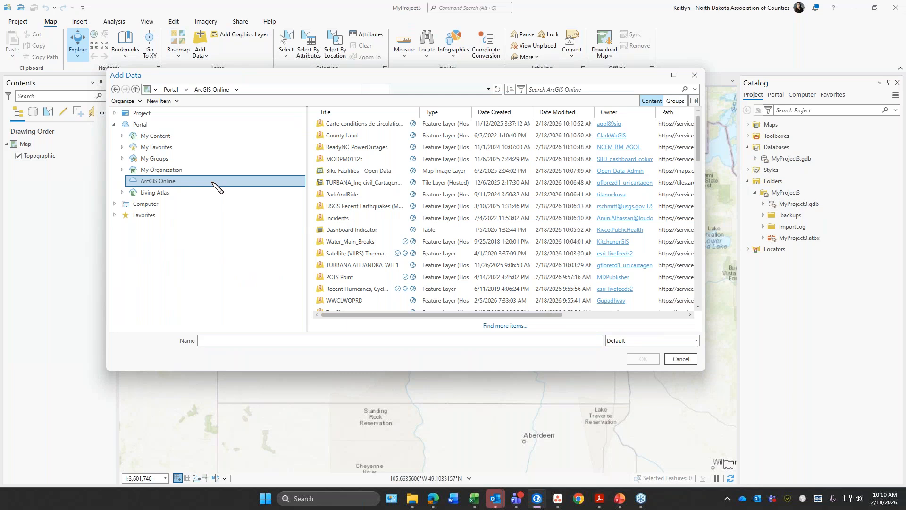
left_click(589, 90)
type("ndgishub county")
key("Return")
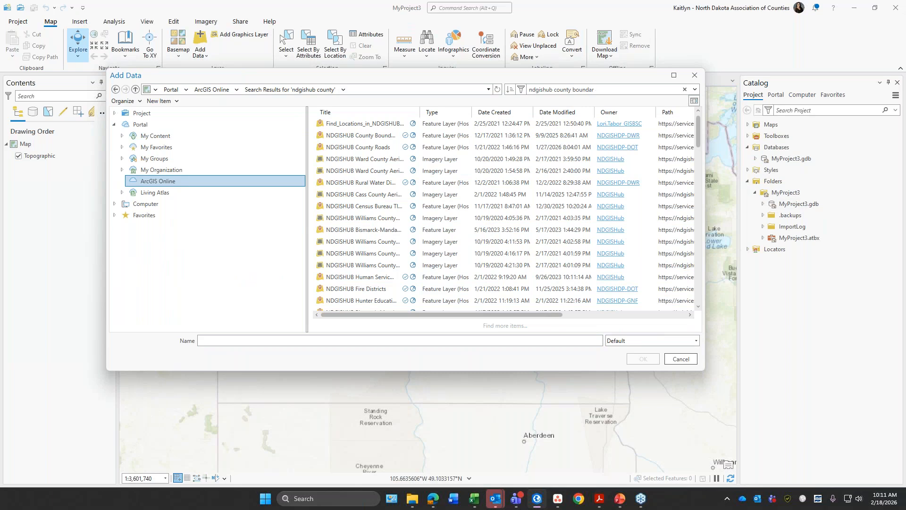
key("Return")
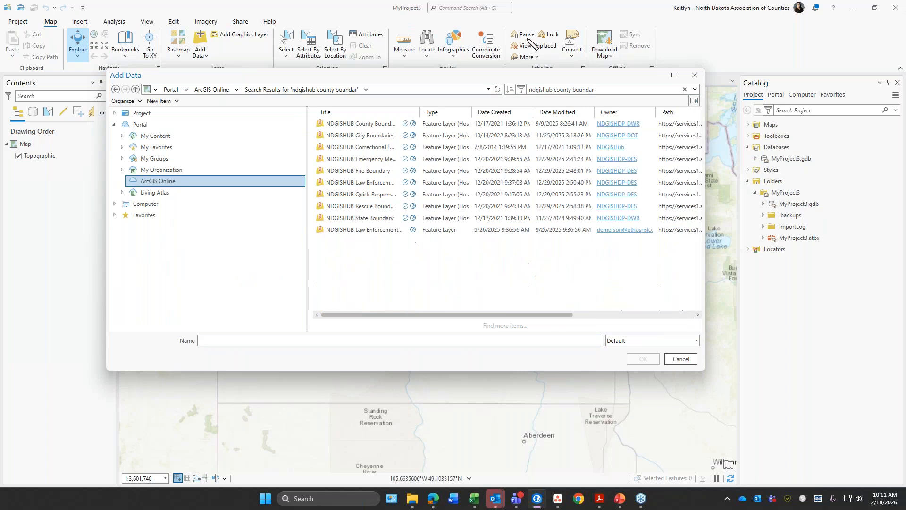
left_click(373, 124)
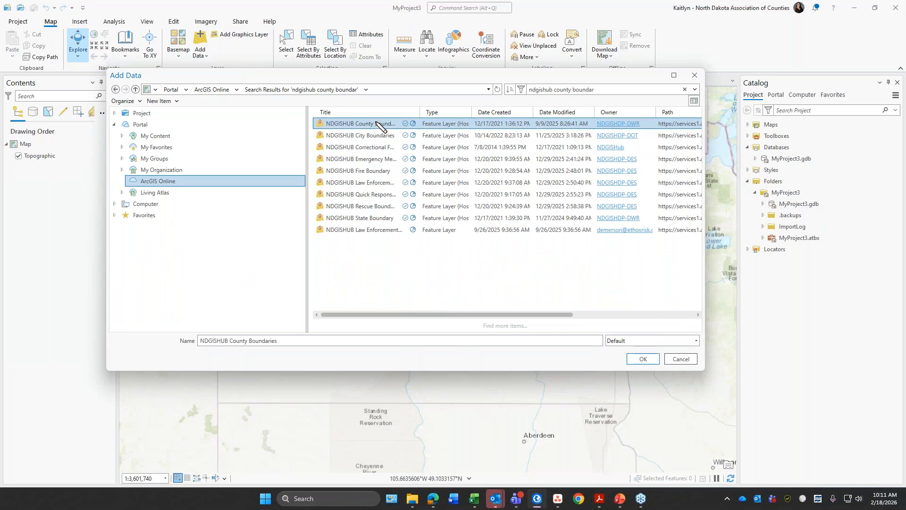
left_click(643, 360)
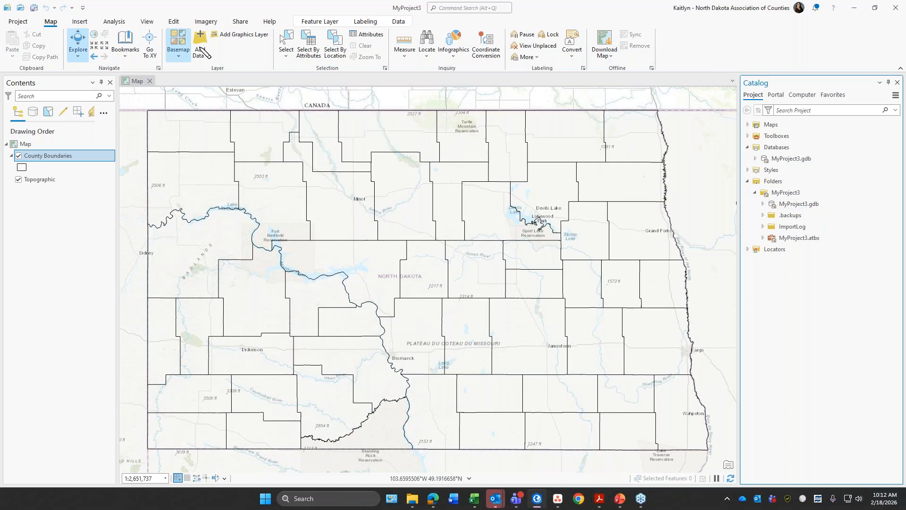
Step: Select Benson County on the map and open the attribute table of the County Boundaries layer
left_click(288, 36)
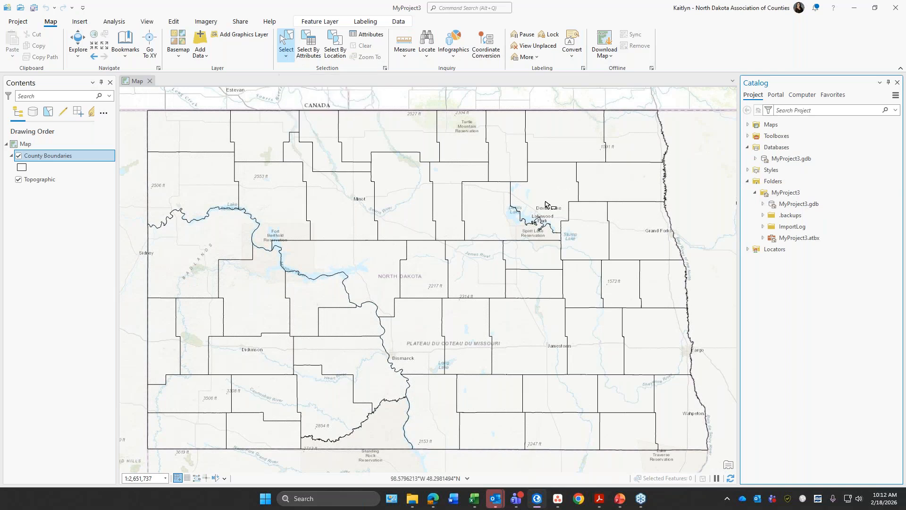
left_click(500, 219)
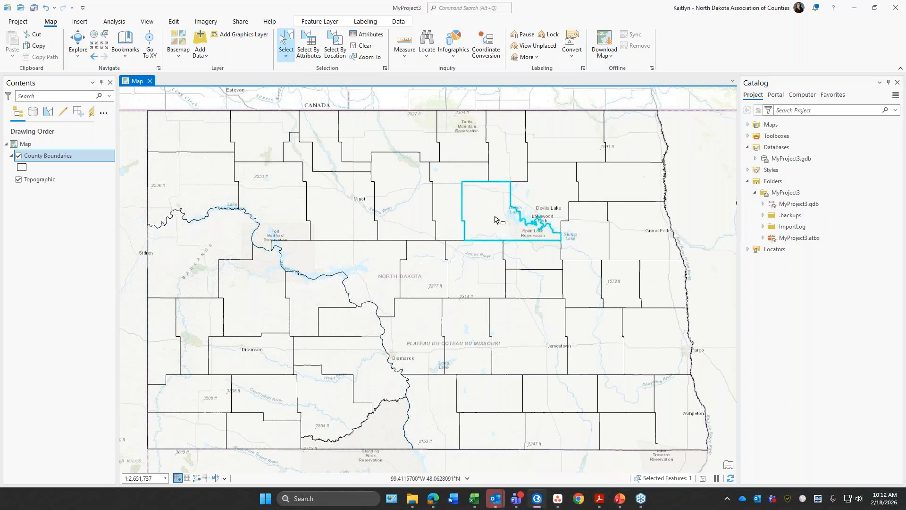
right_click(60, 157)
left_click(97, 196)
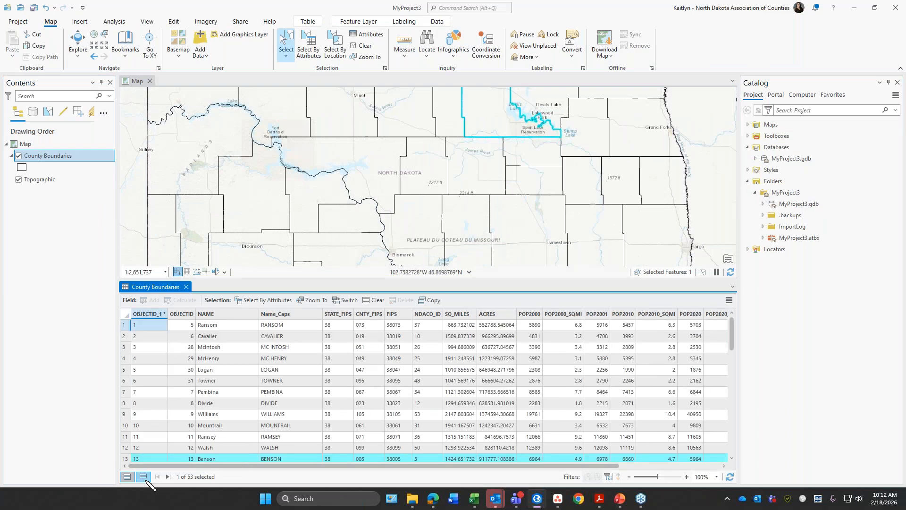
Step: View only the selected record in the attribute table, then close the table and clear the selection
left_click(143, 477)
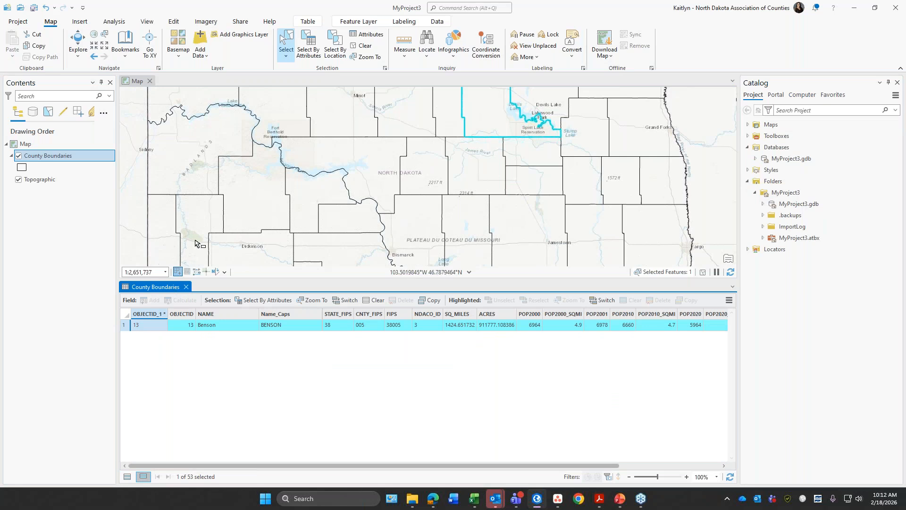
left_click(187, 287)
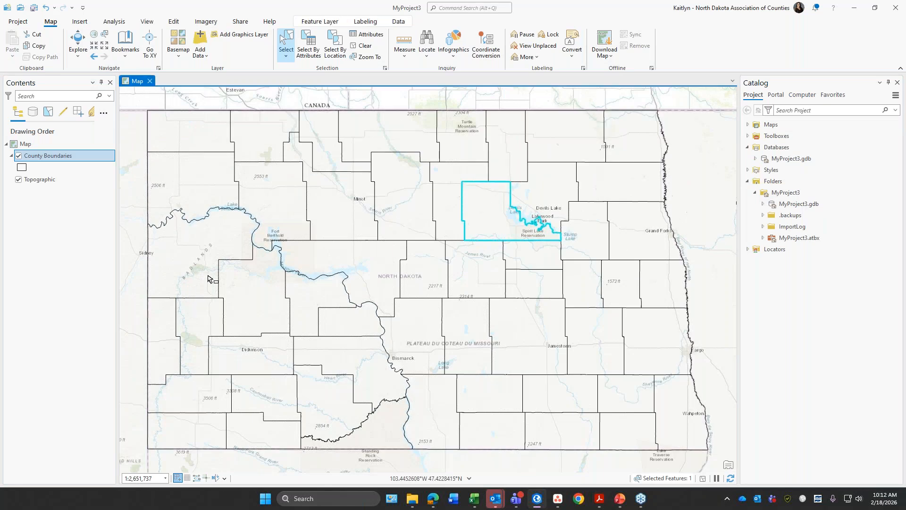
left_click(369, 45)
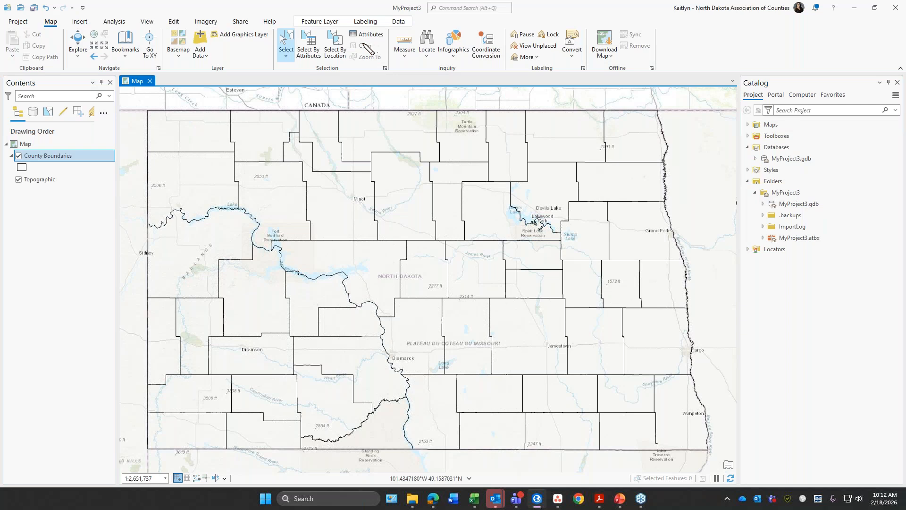
Step: Use Select By Attributes on County Boundaries with NAME is equal to Benson, then clear the resulting selection
left_click(313, 48)
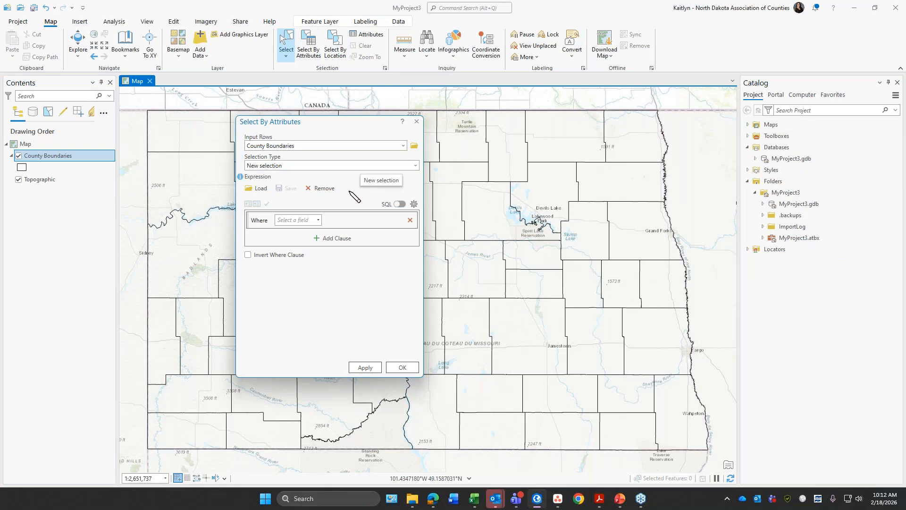
left_click(319, 220)
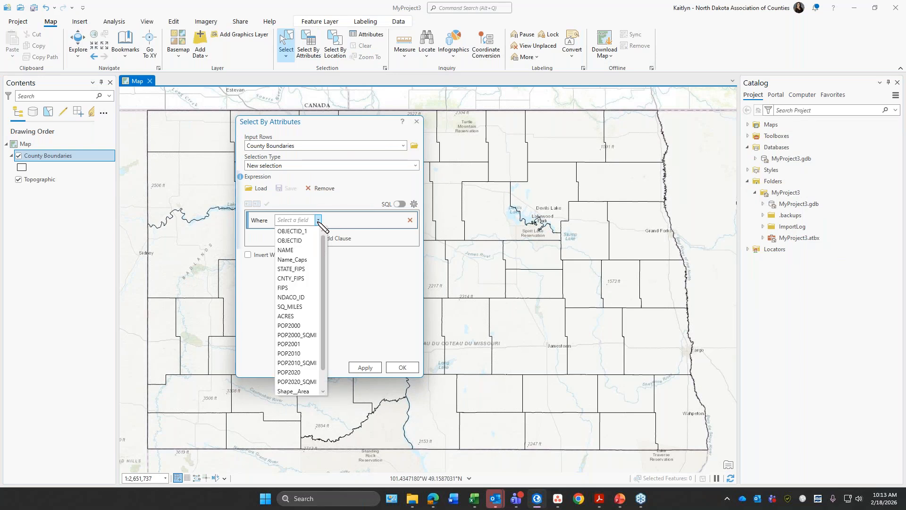
left_click(312, 250)
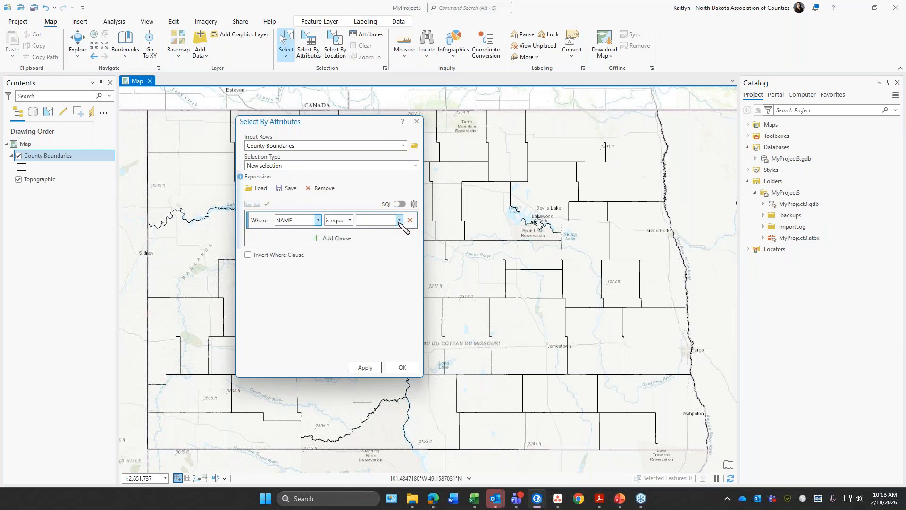
left_click(399, 221)
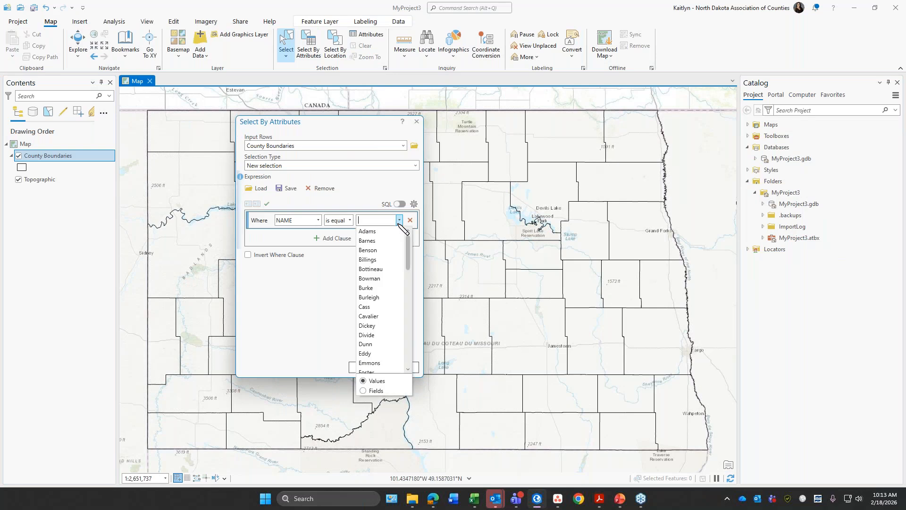
left_click(389, 250)
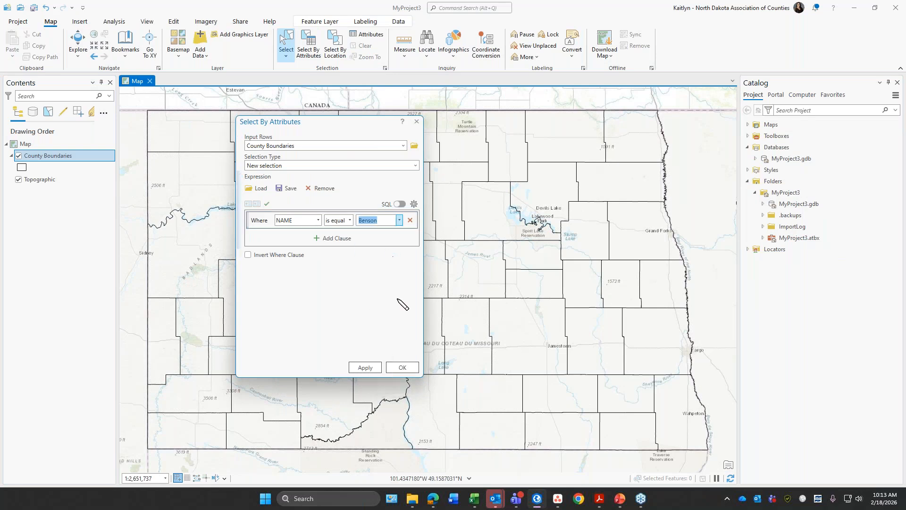
left_click(377, 371)
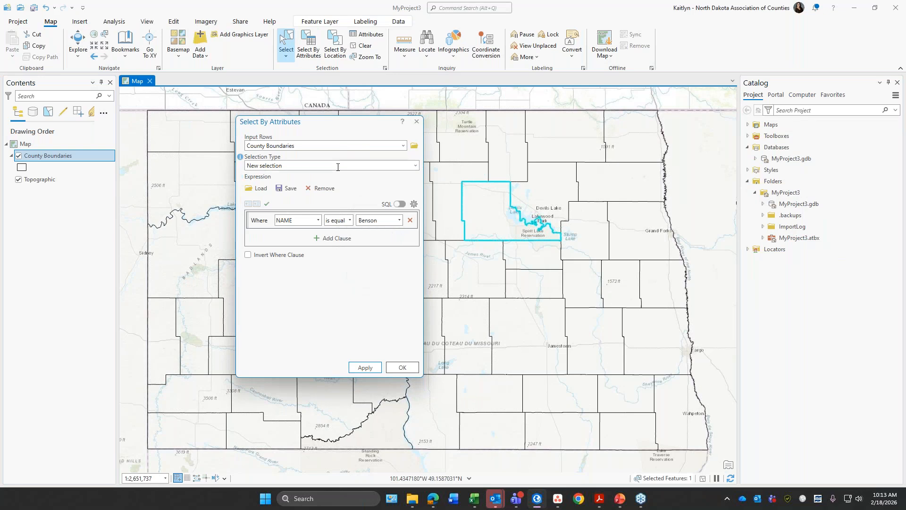
left_click(416, 121)
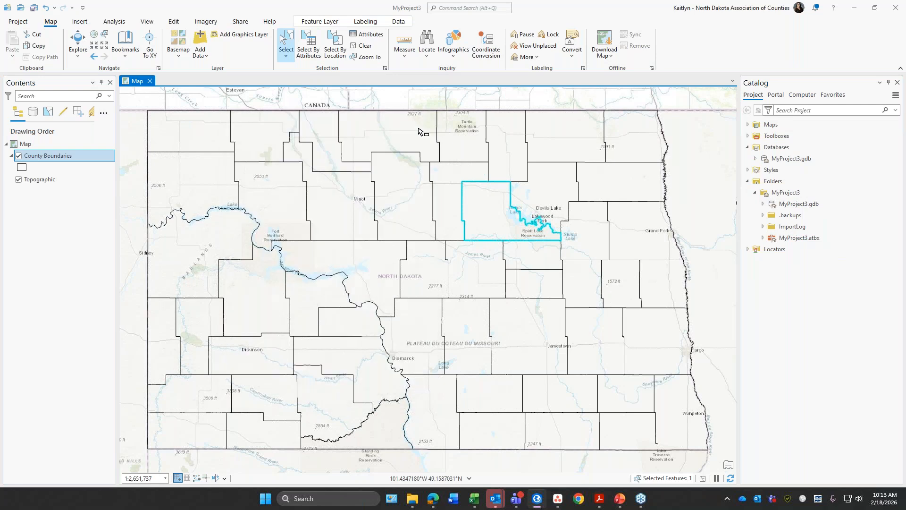
left_click(367, 45)
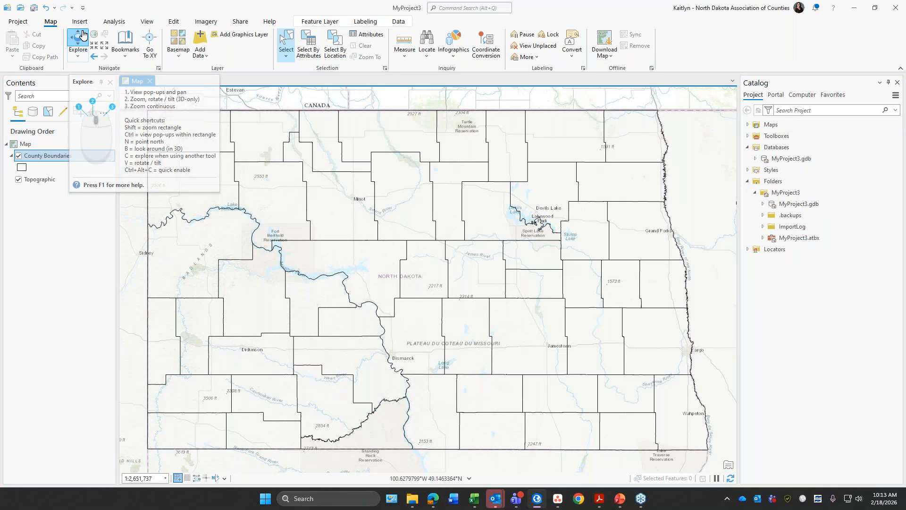
Step: Switch to the Explore tool and inspect the map around Benson County, zooming in and back out
left_click(78, 43)
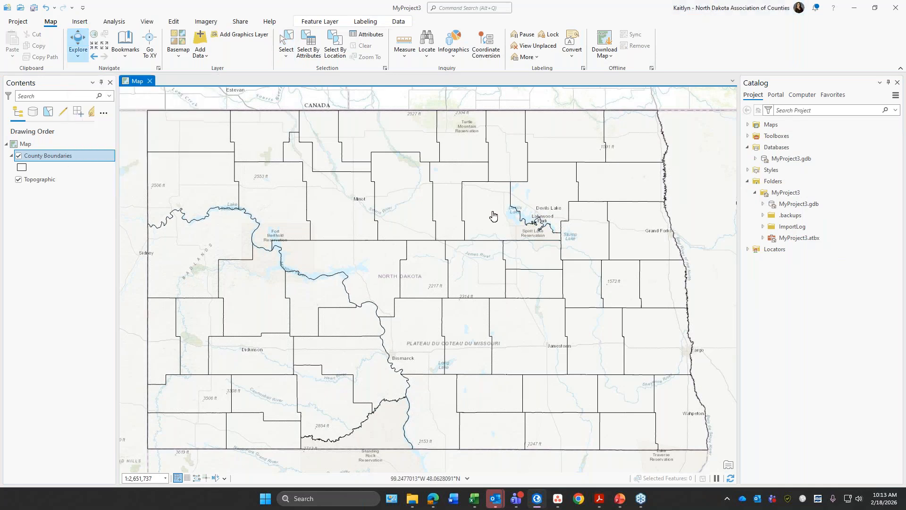
scroll(494, 216, "up", 5)
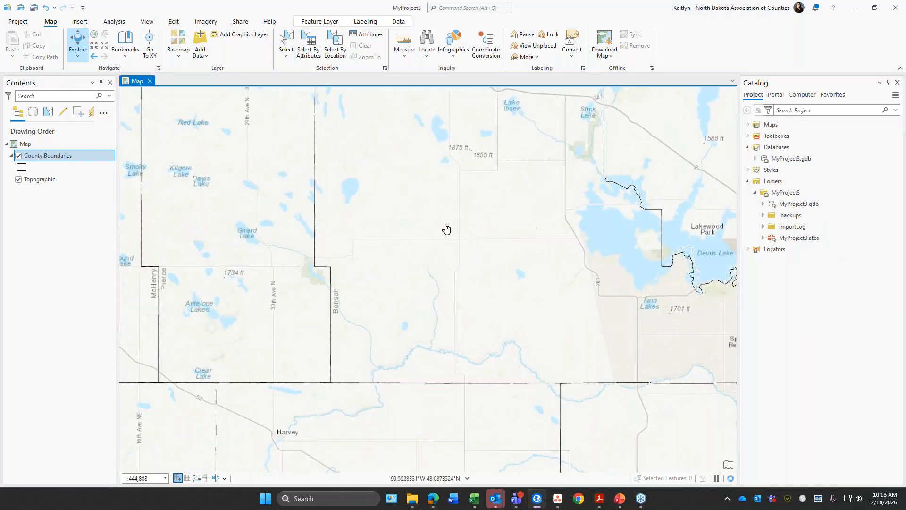
scroll(458, 220, "down", 3)
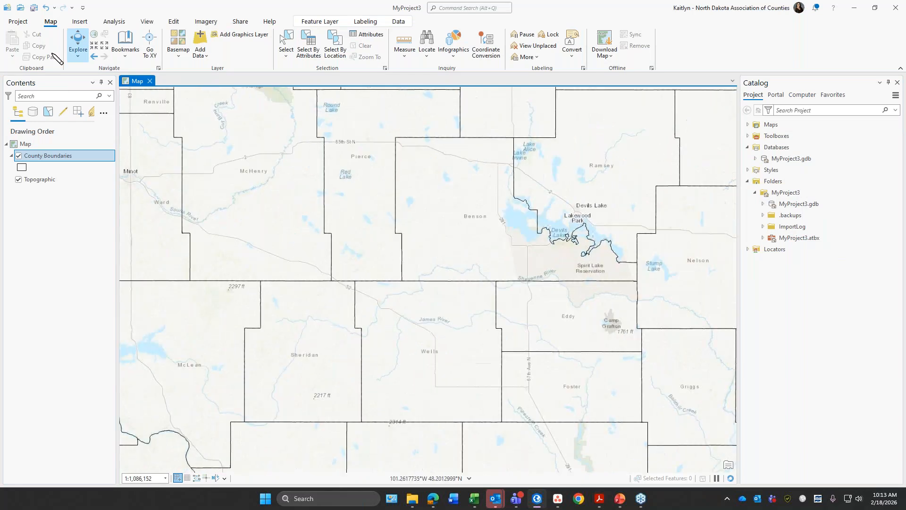
scroll(322, 238, "down", 2)
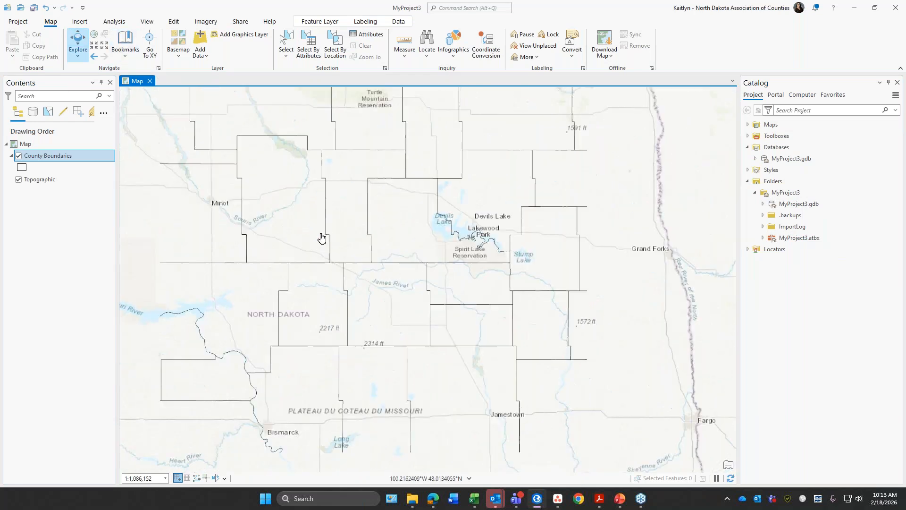
Step: Zoom out to the whole state, and review the new map types and the page sizes available for a new layout
scroll(322, 237, "down", 5)
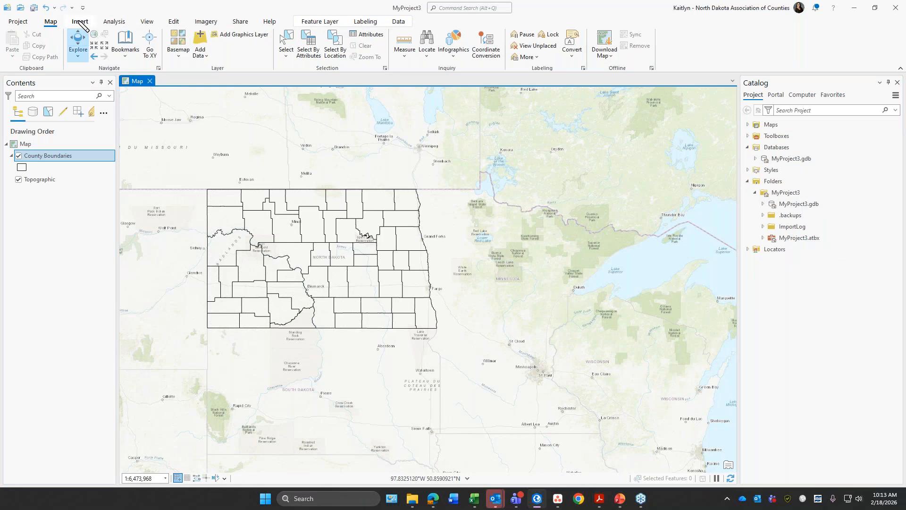
left_click(80, 22)
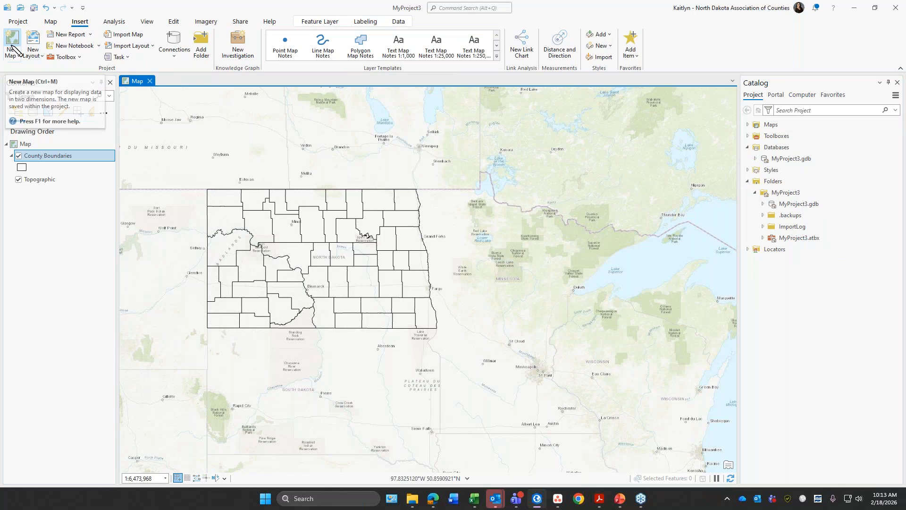
left_click(18, 55)
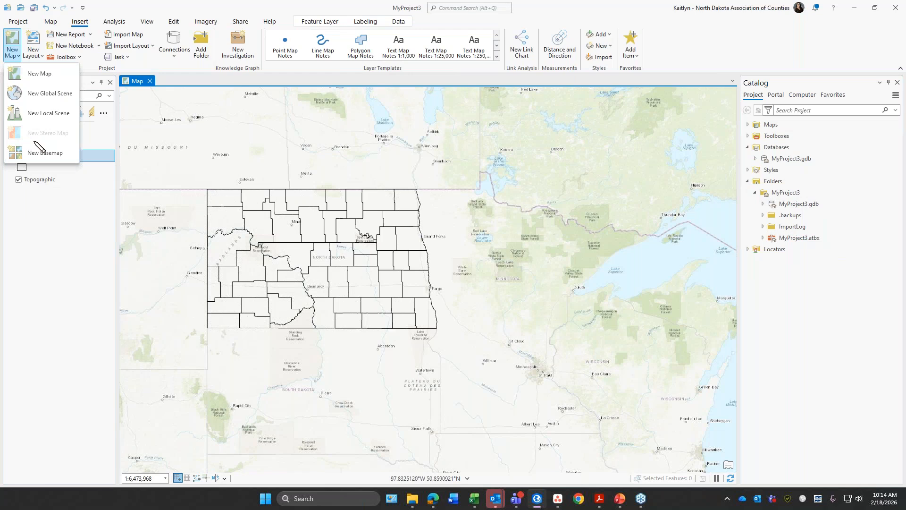
left_click(38, 55)
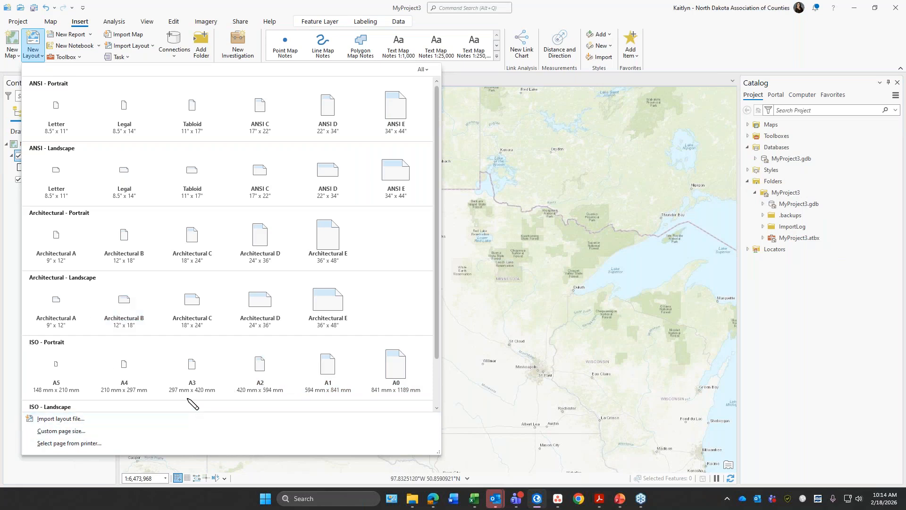
left_click(79, 57)
left_click(80, 57)
left_click(81, 58)
left_click(81, 57)
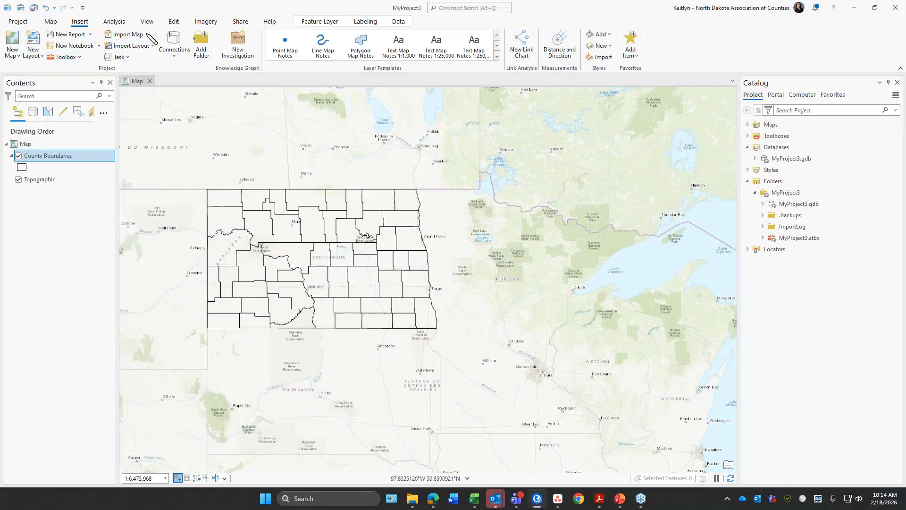
Step: Open the Geoprocessing pane and review the Ready To Use Tools and the full gallery of analysis tools
left_click(118, 22)
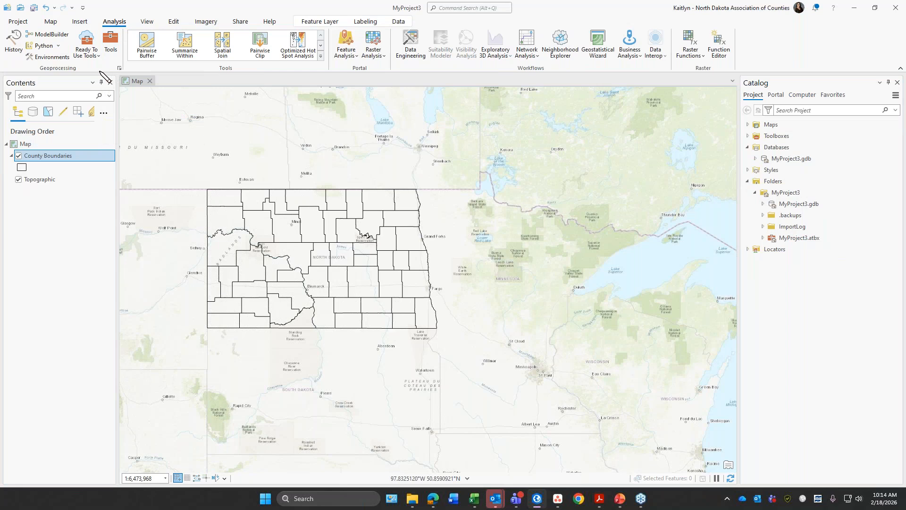
left_click(113, 45)
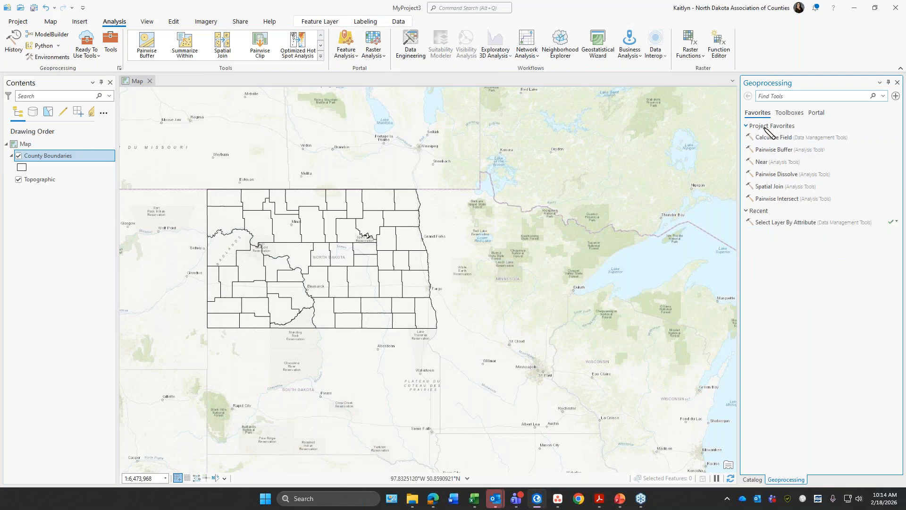
left_click(98, 56)
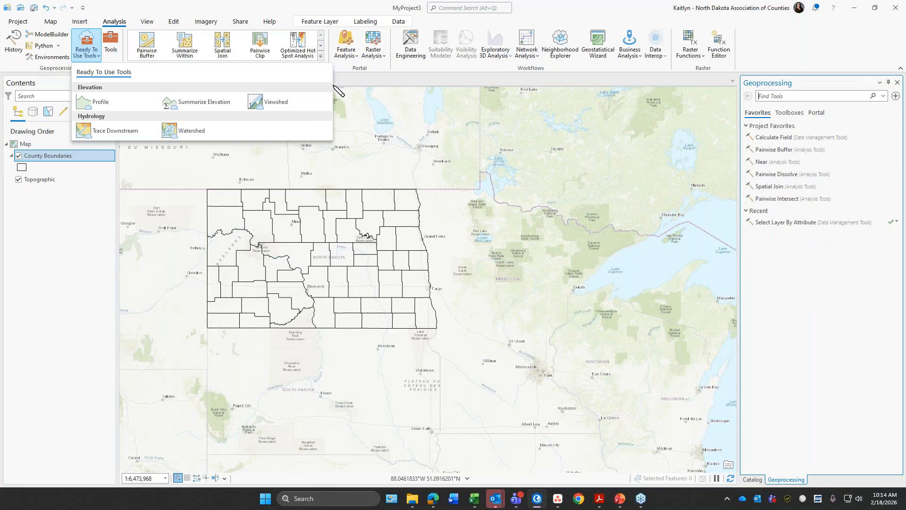
left_click(351, 73)
left_click(321, 56)
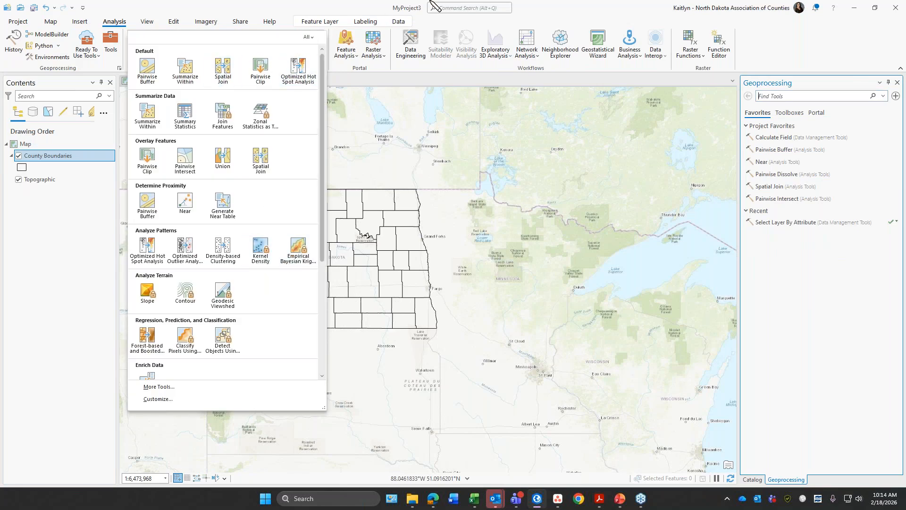
left_click(276, 7)
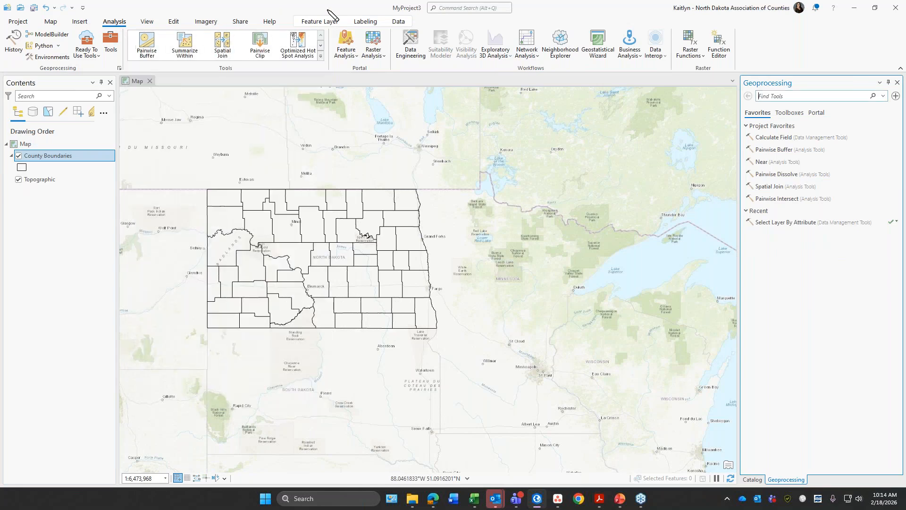
Step: Close the Geoprocessing, Catalog and Contents panes, and reset the panes to the default mapping arrangement
left_click(148, 22)
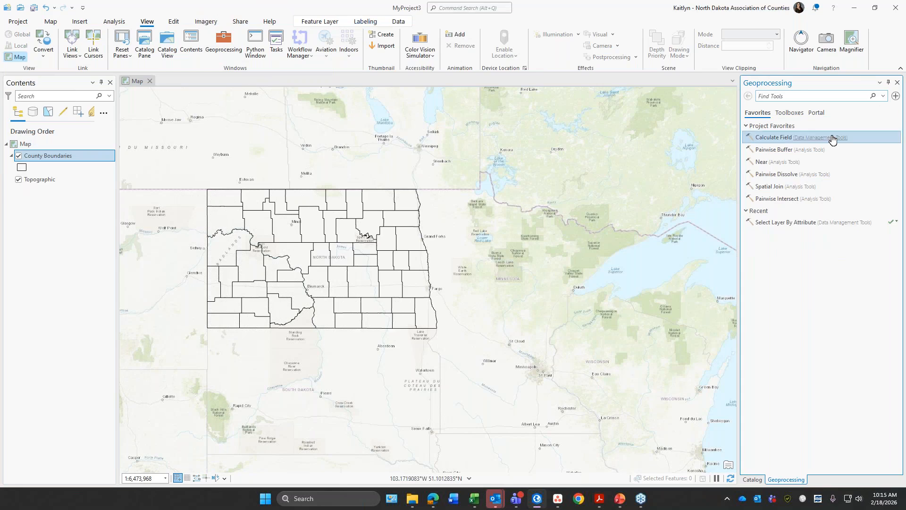
left_click(898, 82)
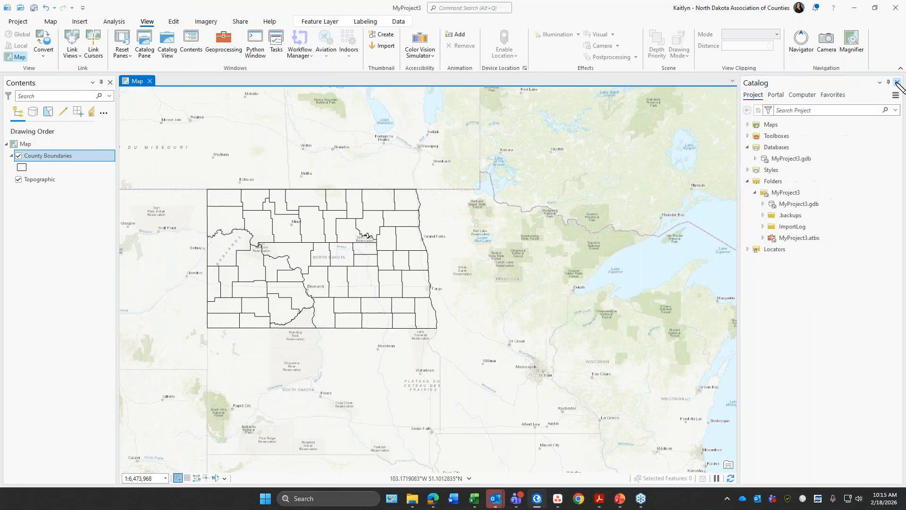
left_click(897, 82)
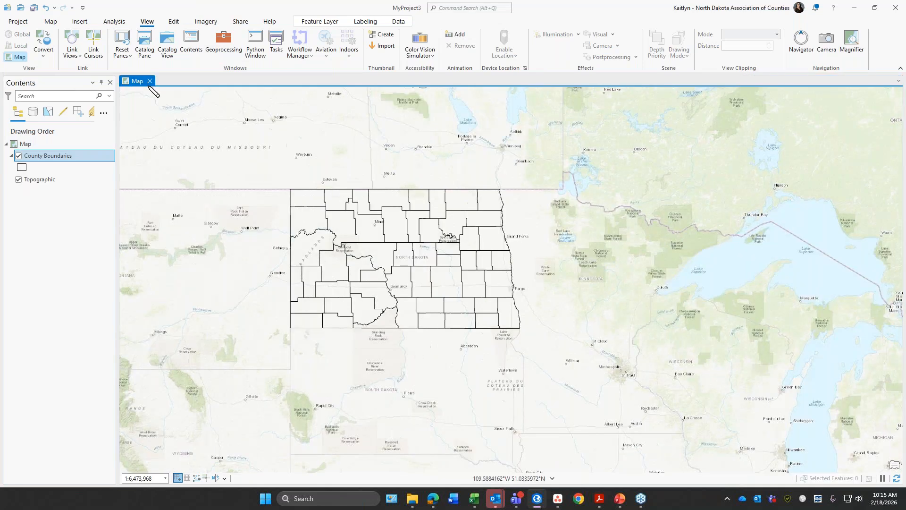
left_click(110, 82)
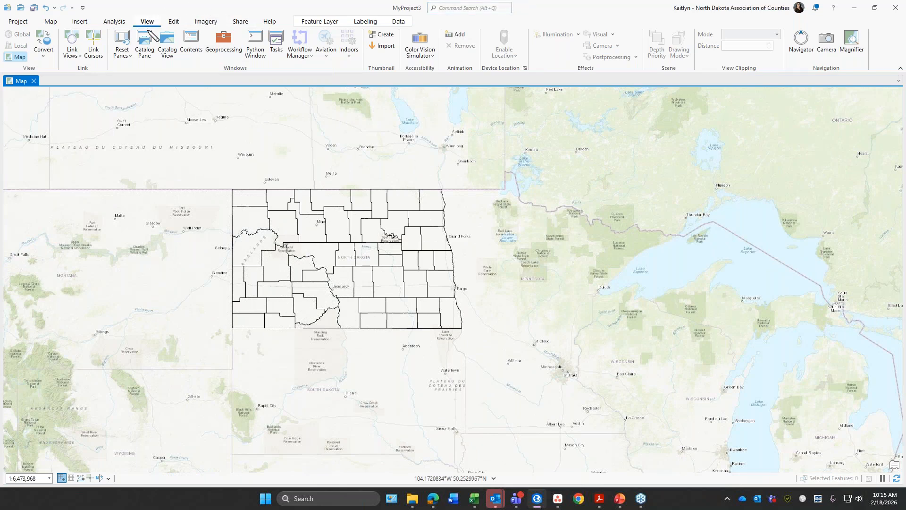
left_click(124, 55)
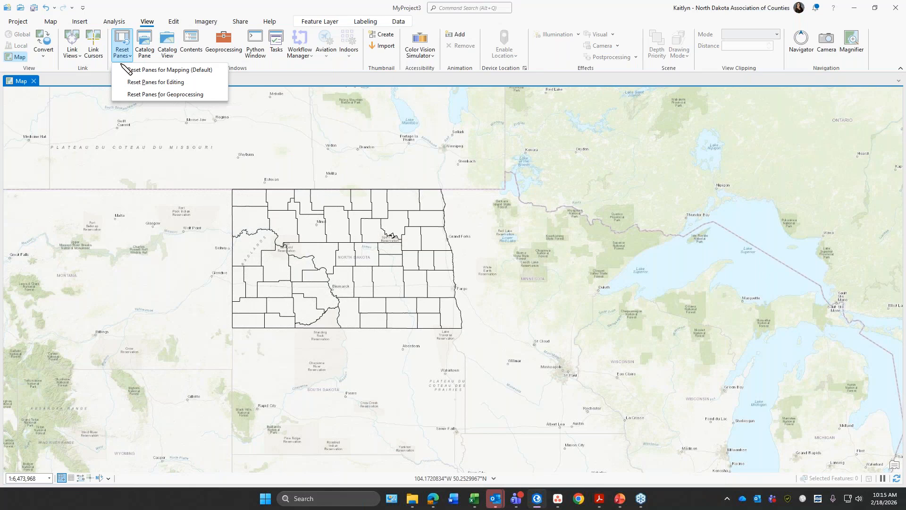
left_click(124, 70)
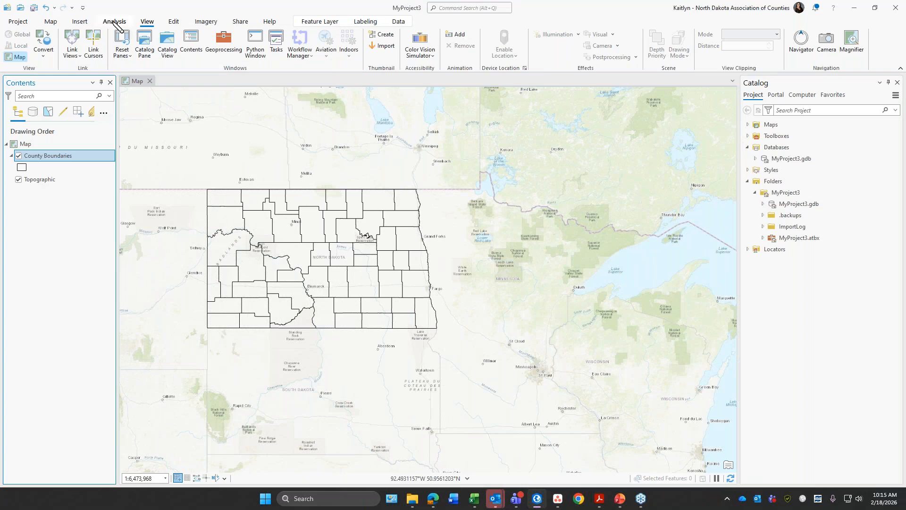
Step: Review the full gallery of editing tools, and open the Create Features and Modify Features panes
left_click(174, 22)
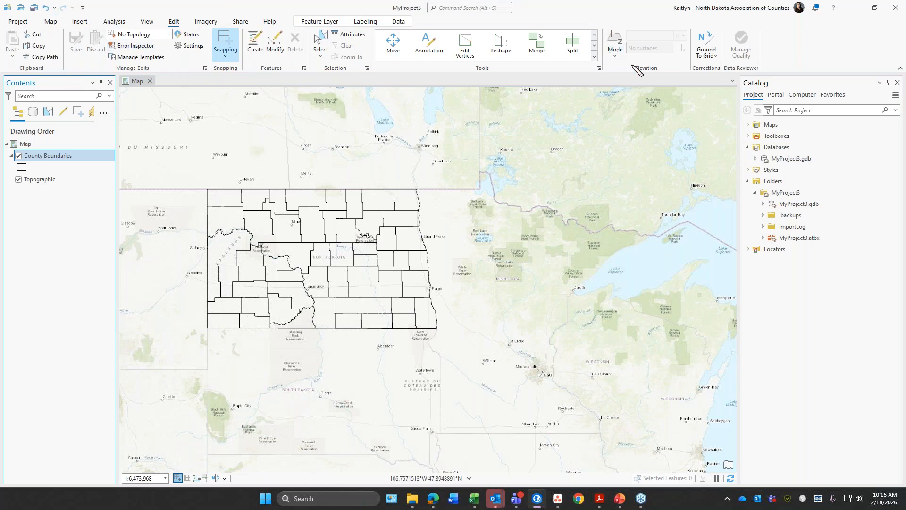
left_click(595, 56)
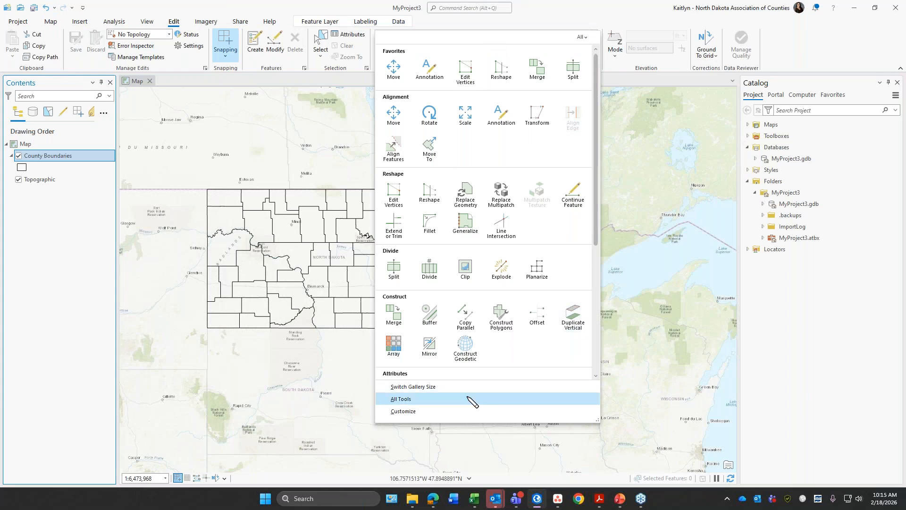
left_click(280, 1)
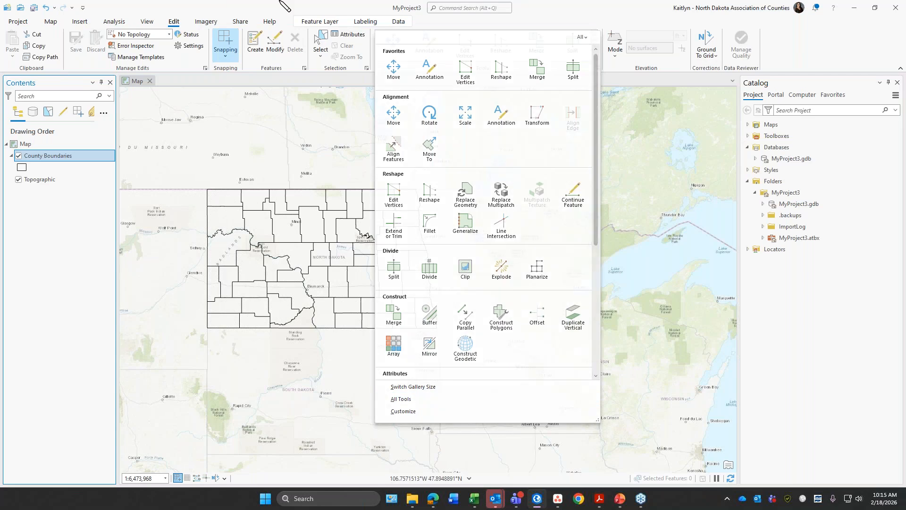
left_click(255, 45)
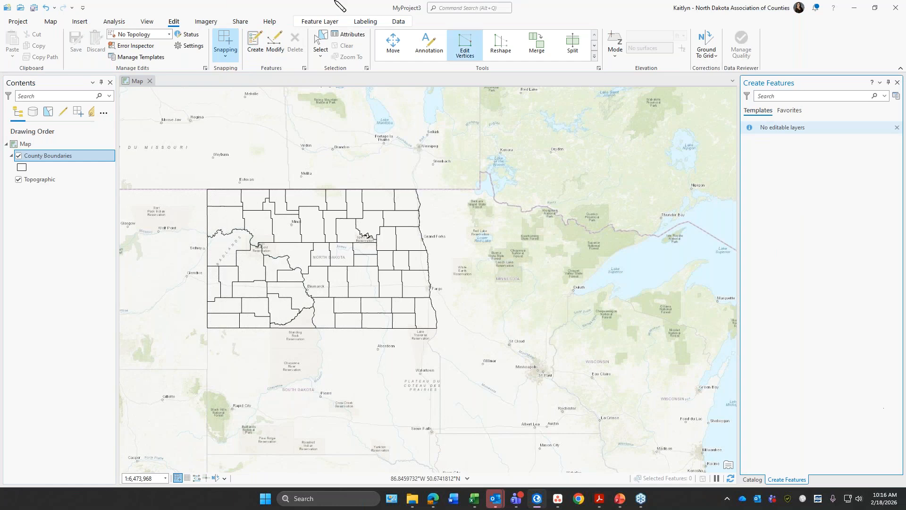
left_click(275, 45)
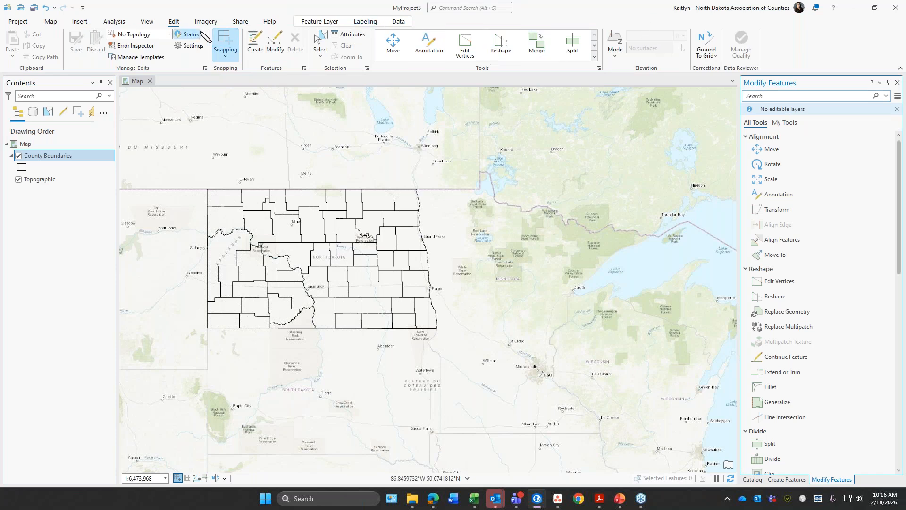
Step: Review the imagery and sharing tools, including the export presets available for the map
left_click(203, 22)
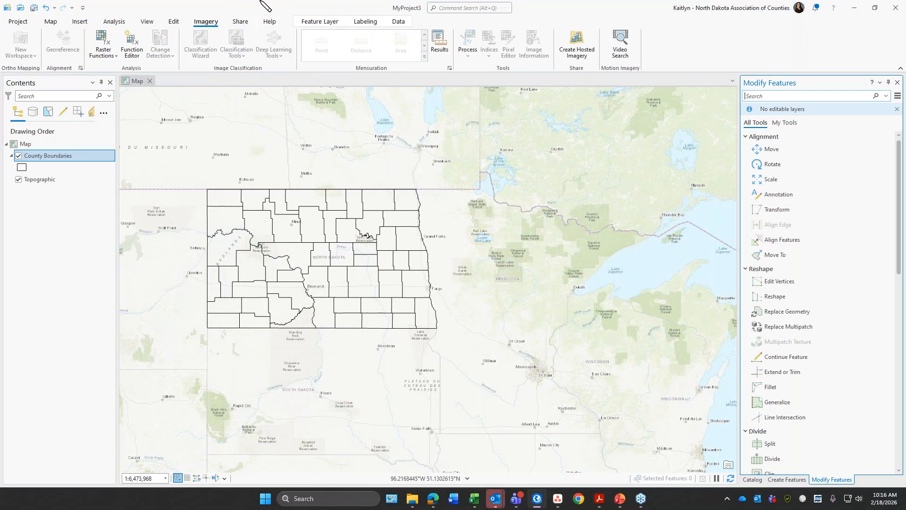
left_click(253, 27)
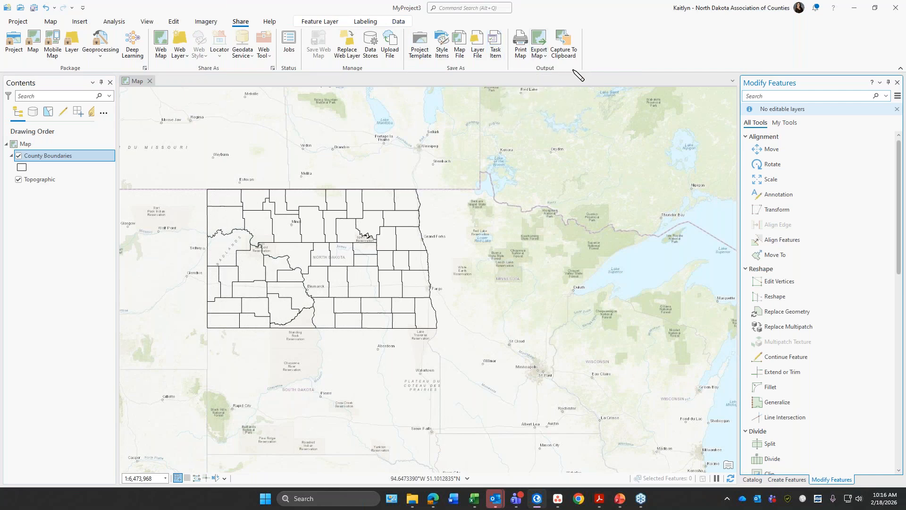
left_click(543, 55)
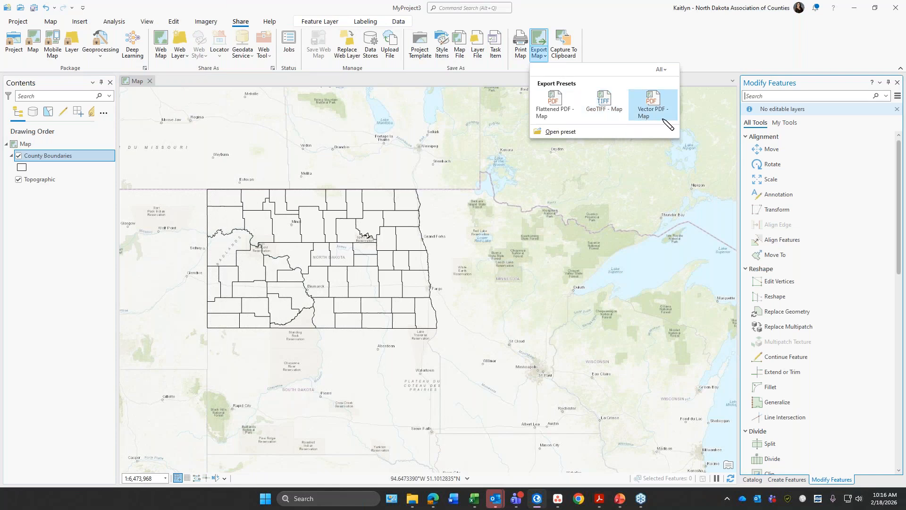
left_click(600, 30)
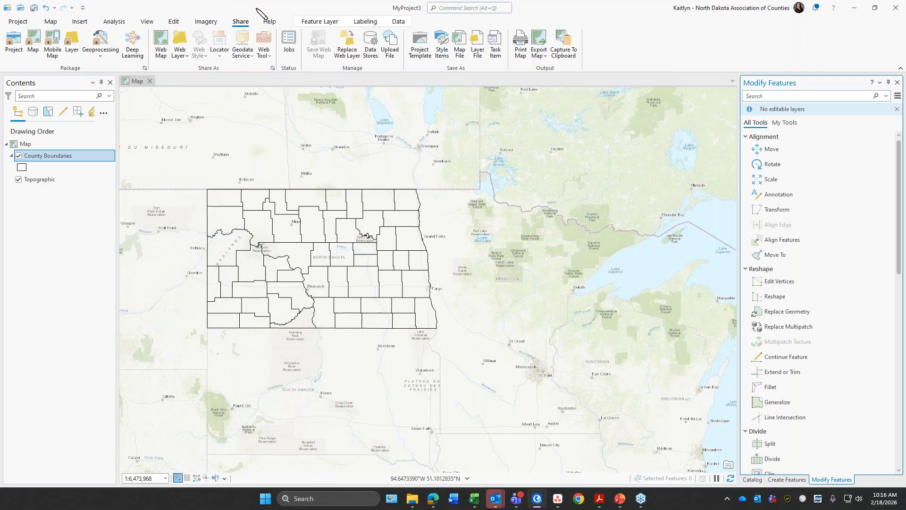
Step: Review the help and support resources, including the choices for online help and language settings
left_click(270, 23)
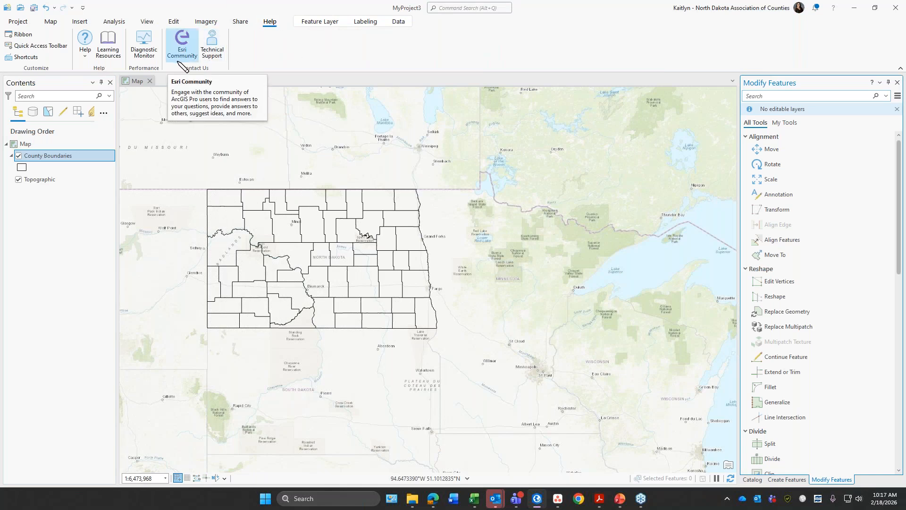
left_click(85, 57)
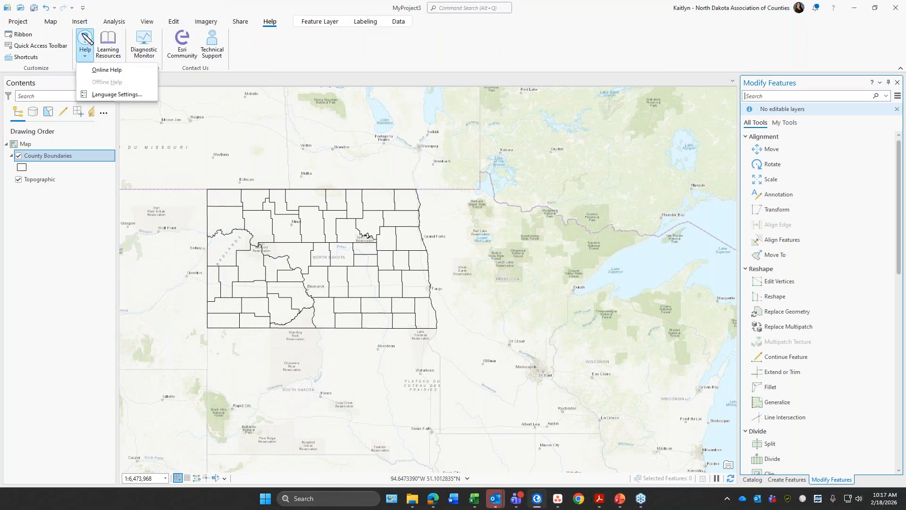
left_click(123, 7)
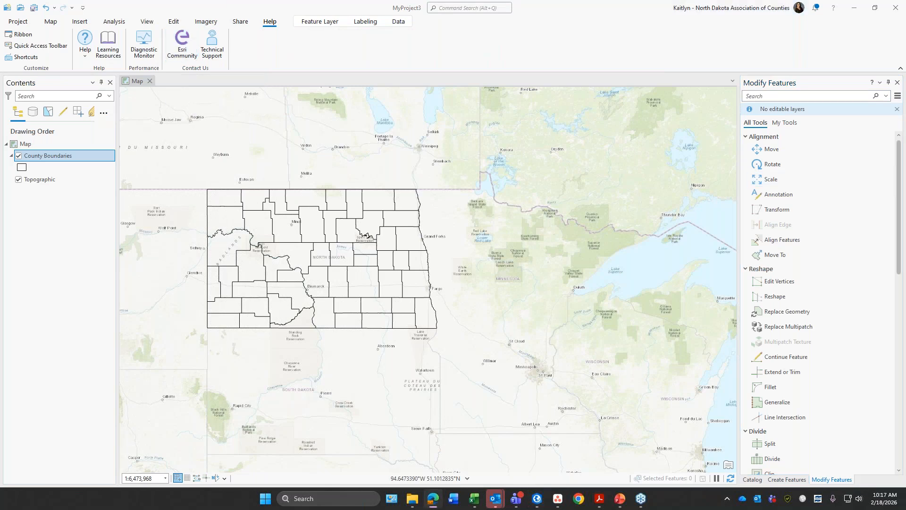
Step: Open the ArcGIS Pro page of Esri Community in the browser and look through its boards and latest activity
left_click_drag(905, 326, 500, 0)
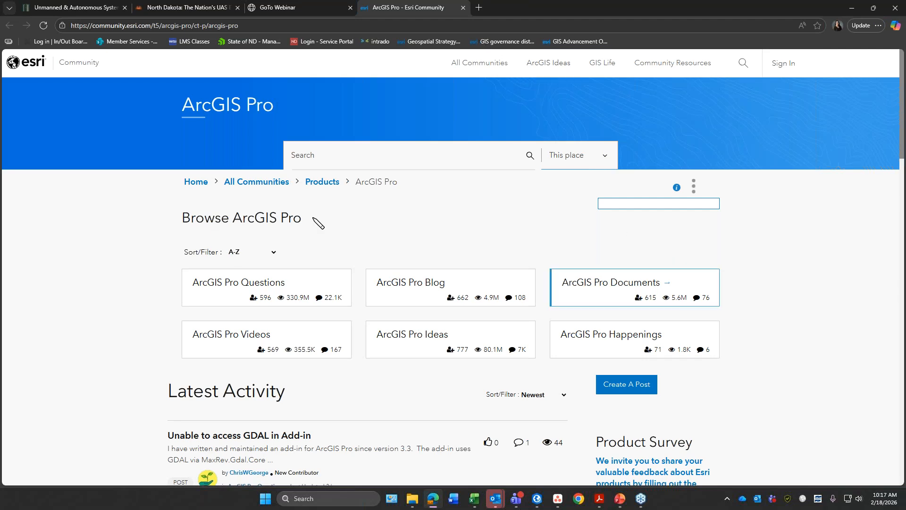
scroll(703, 348, "down", 5)
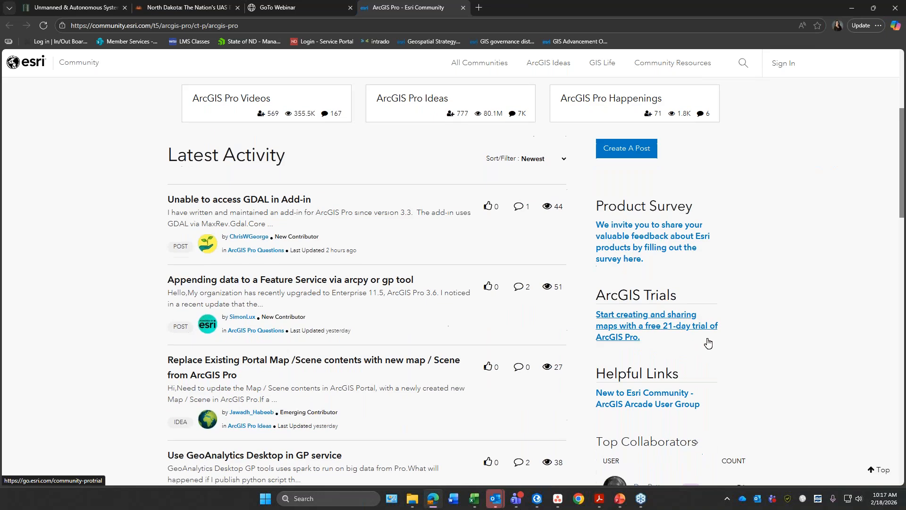
scroll(281, 322, "down", 3)
scroll(277, 322, "down", 2)
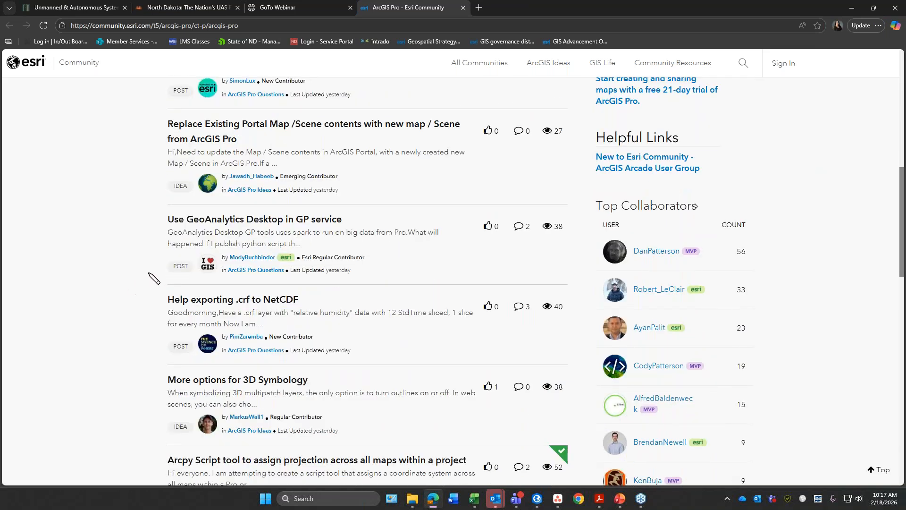
scroll(144, 261, "up", 2)
scroll(330, 146, "up", 4)
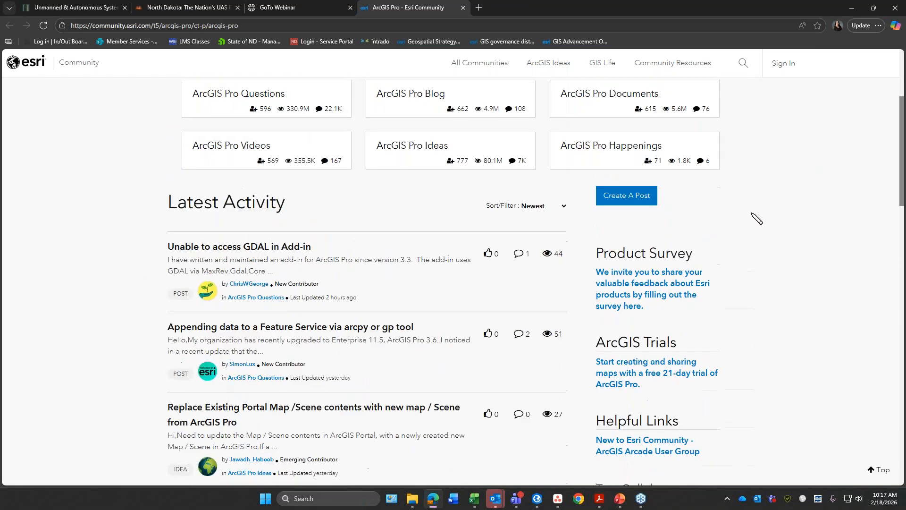
scroll(755, 219, "up", 4)
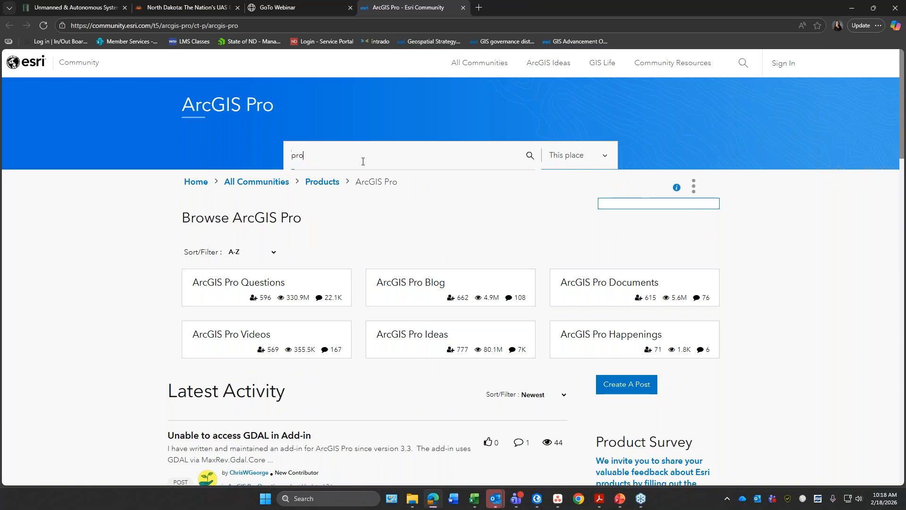
Step: Search the ArcGIS Pro community for "pro" and look through the listed posts
left_click(530, 156)
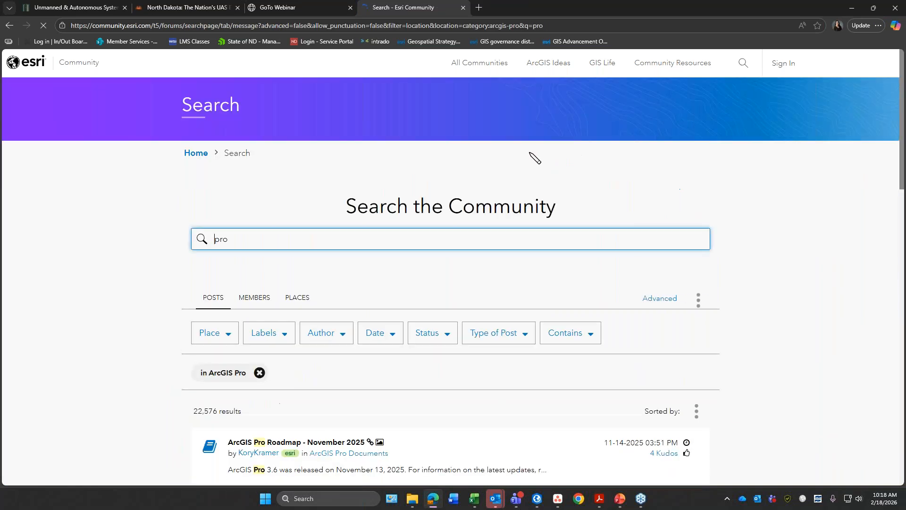
scroll(754, 406, "down", 1)
scroll(758, 403, "down", 6)
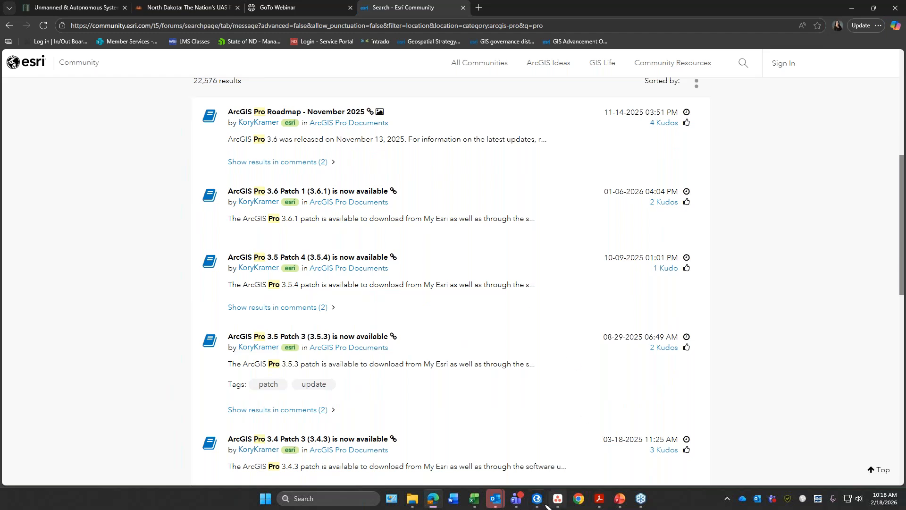
Step: Switch from the browser back to MyProject3 in ArcGIS Pro and review the available view tools
mouse_move(536, 495)
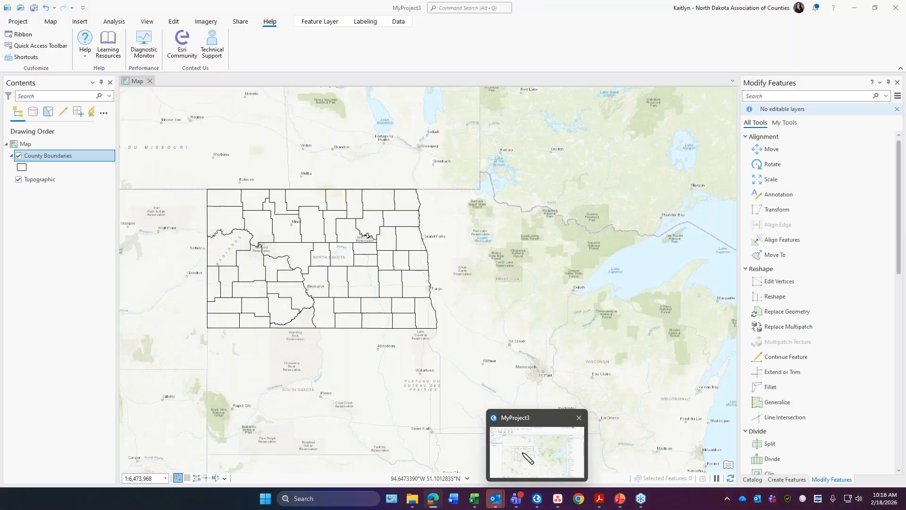
left_click(525, 455)
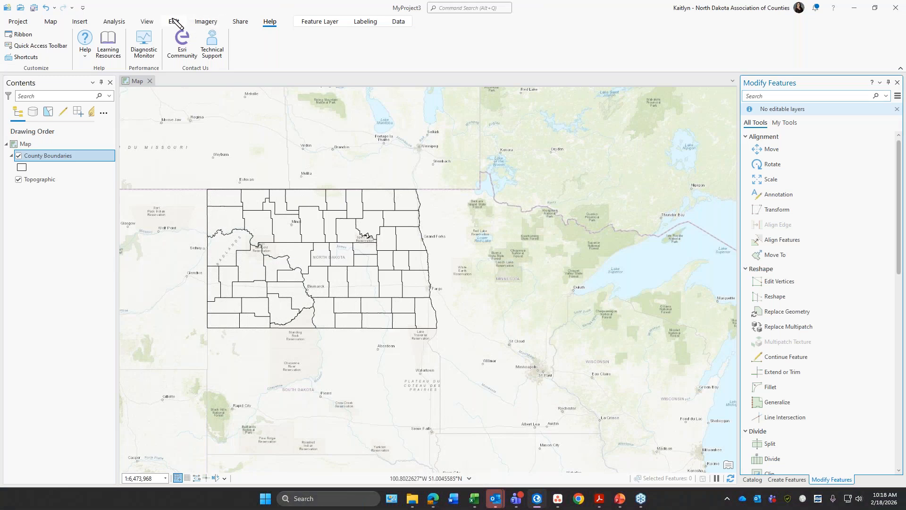
left_click(148, 21)
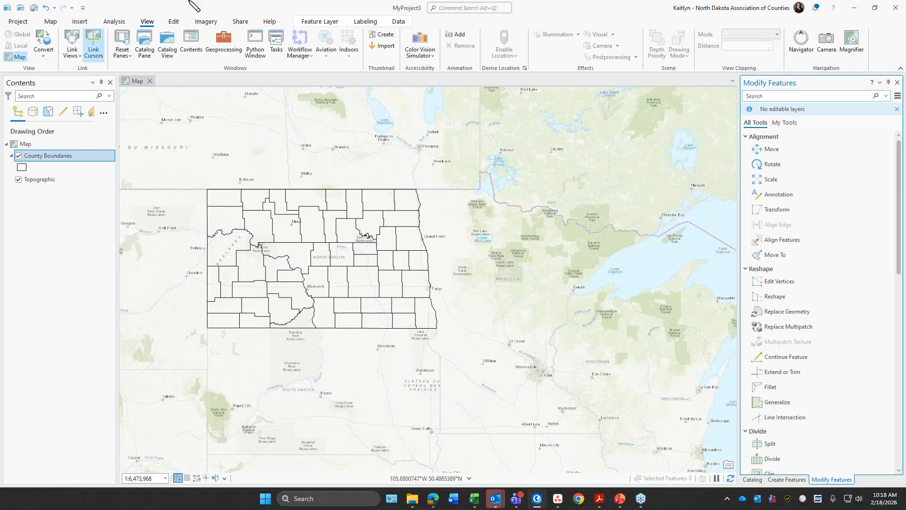
Step: Try a 50% layer transparency on County Boundaries and restore it to 0%
left_click(332, 24)
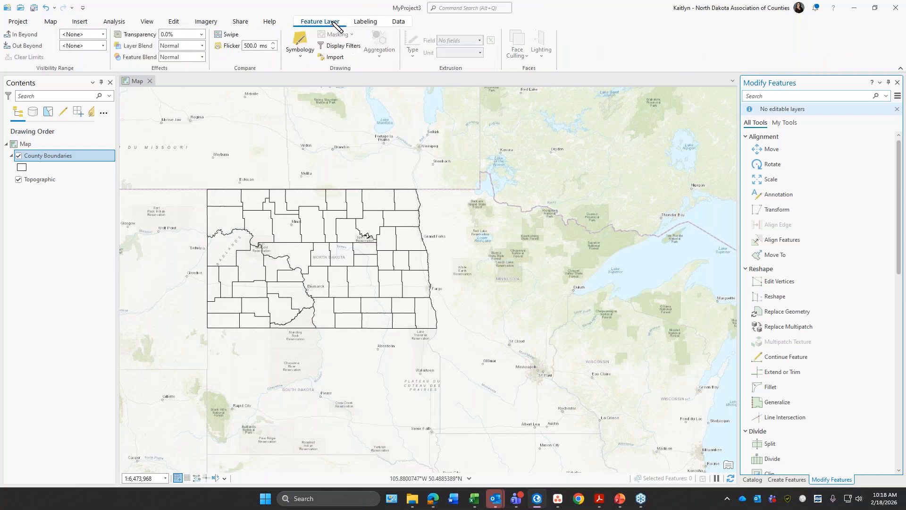
left_click(170, 34)
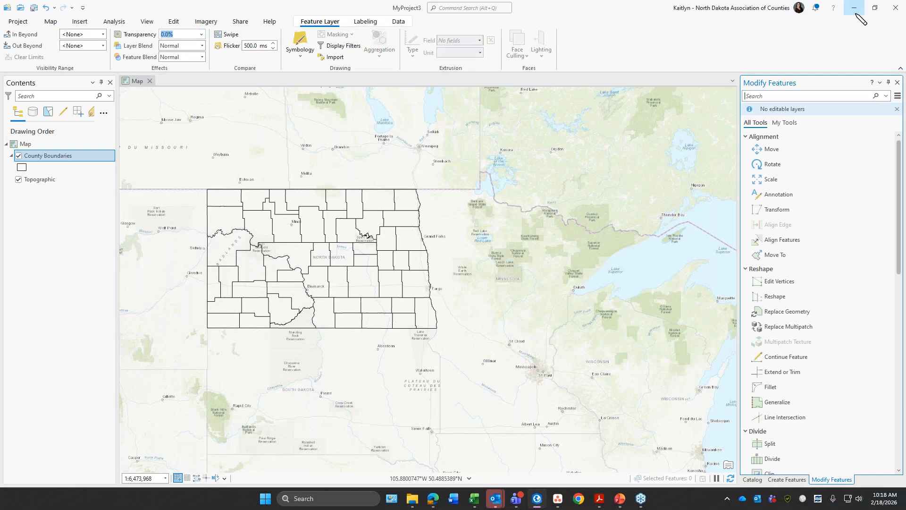
scroll(198, 212, "up", 1)
scroll(199, 212, "up", 3)
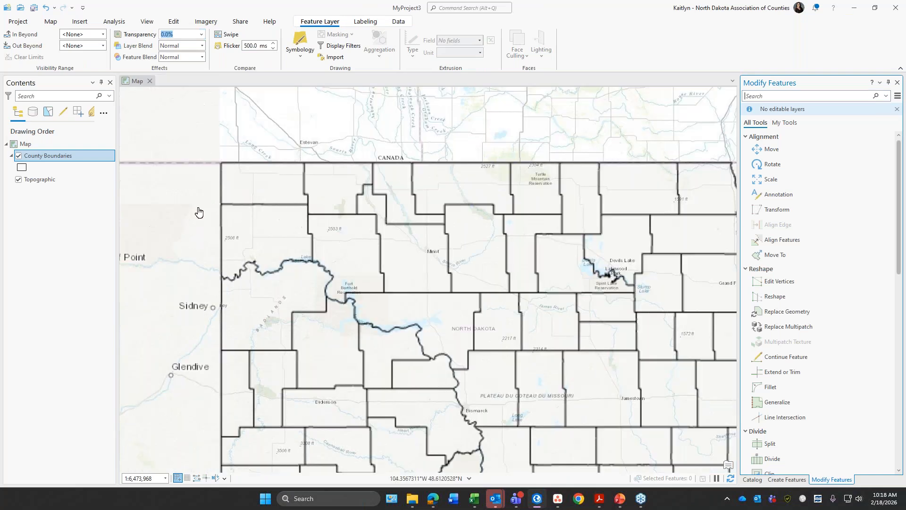
left_click(74, 278)
left_click(182, 34)
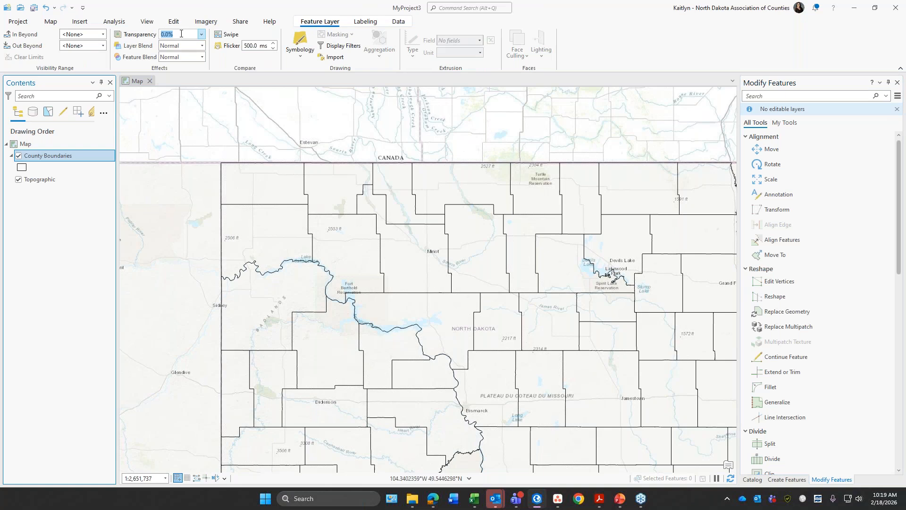
type("50")
key("Return")
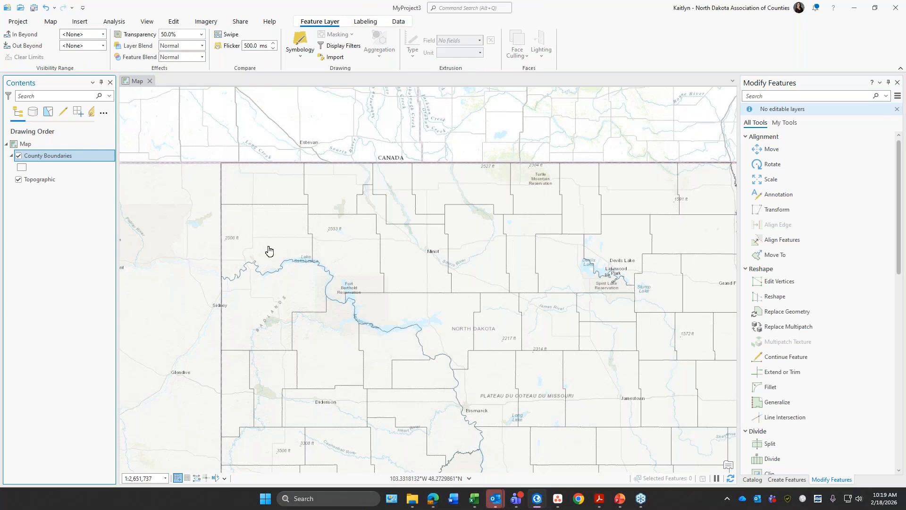
left_click(202, 35)
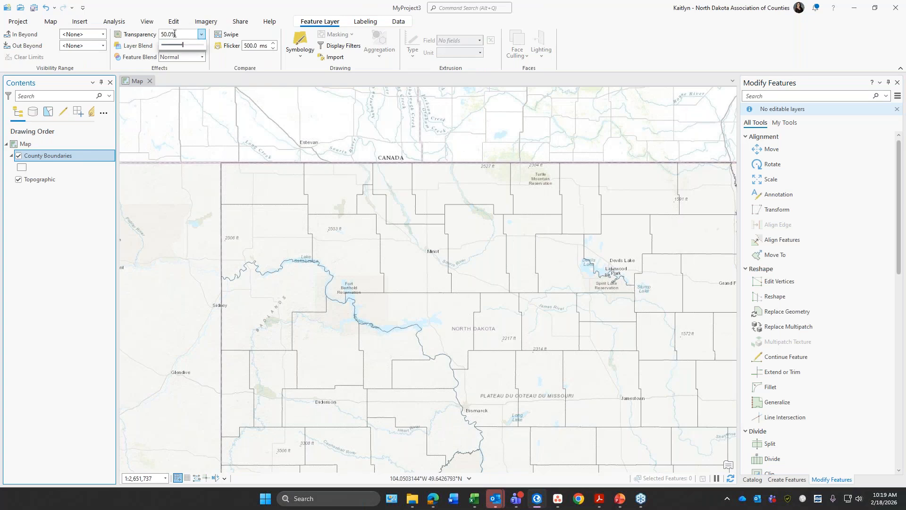
left_click_drag(183, 45, 146, 46)
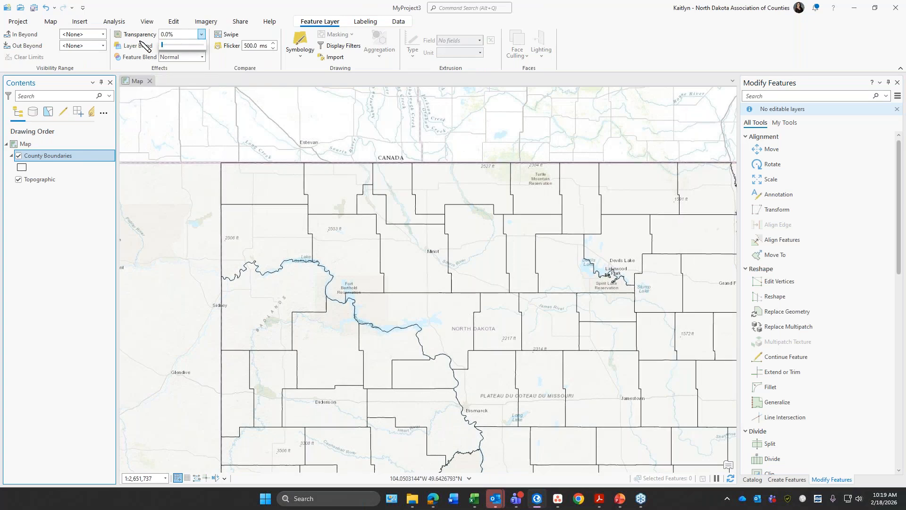
Step: Turn on labels for the County Boundaries layer and look through the polygon label placement styles
left_click(365, 22)
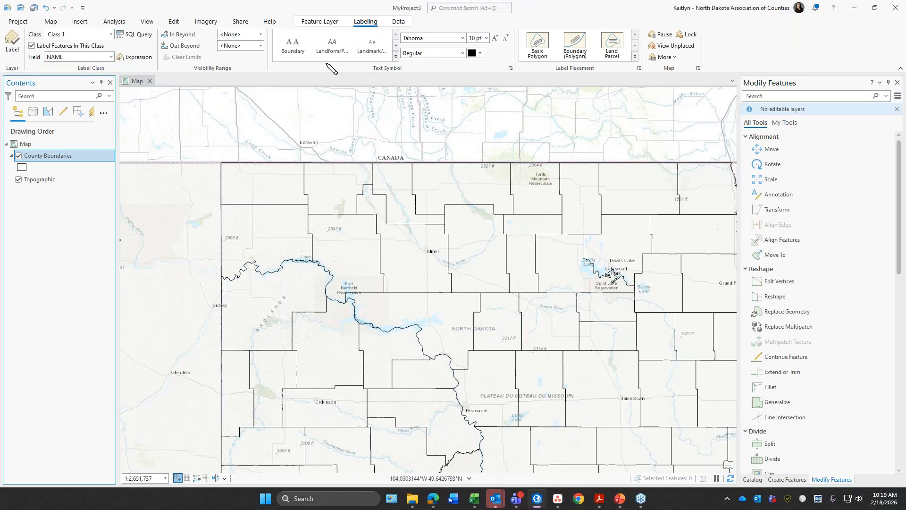
left_click(17, 43)
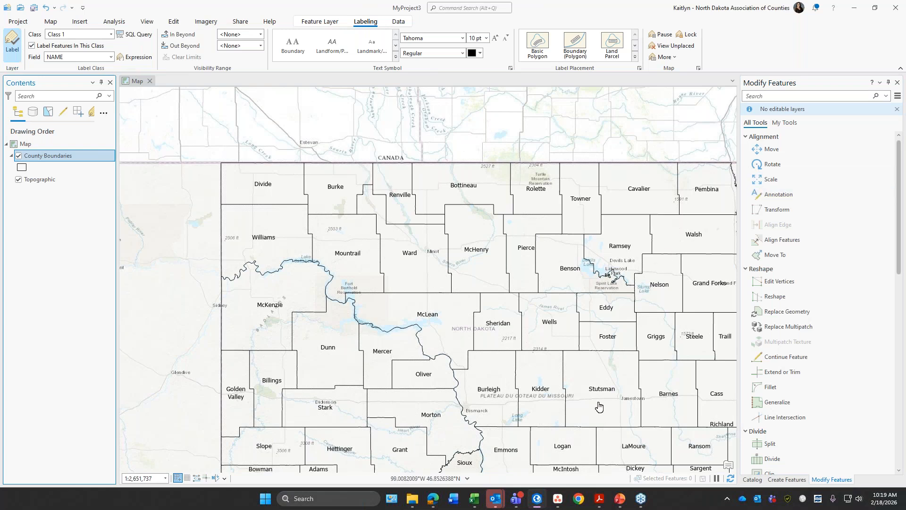
left_click(635, 57)
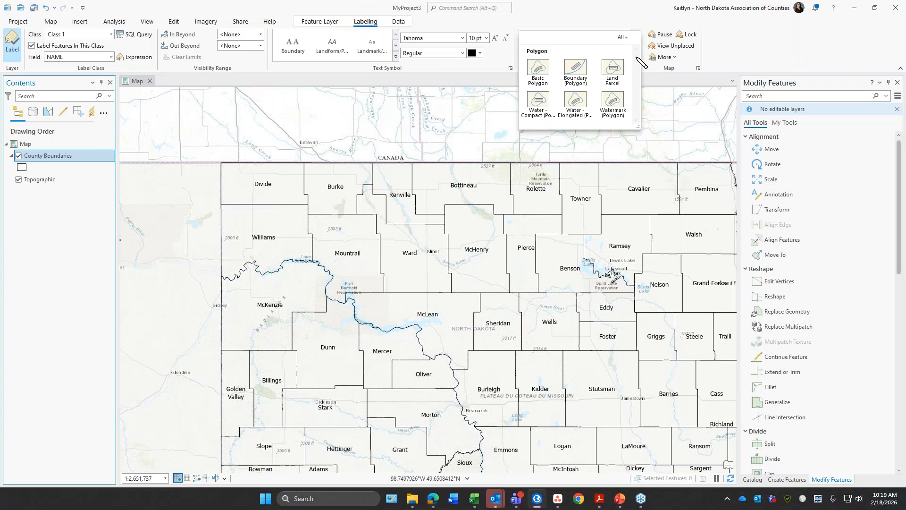
left_click(638, 57)
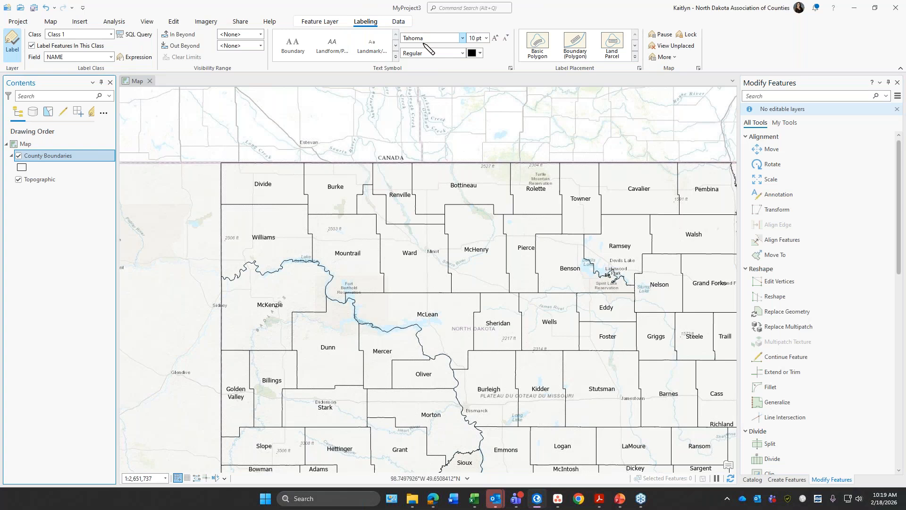
Step: Show the project's contents in the Catalog pane, and switch to the PowerPoint slide show, advancing to the "When in doubt.." slide
left_click(754, 479)
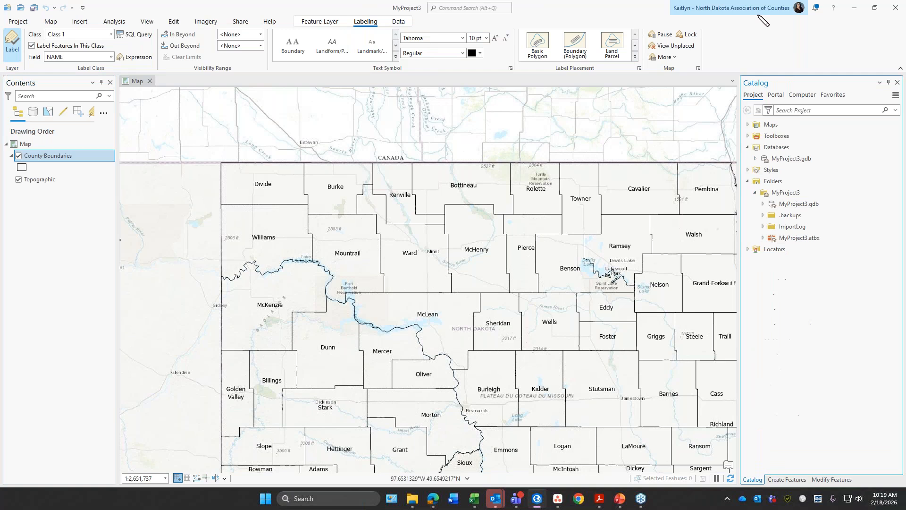
mouse_move(617, 500)
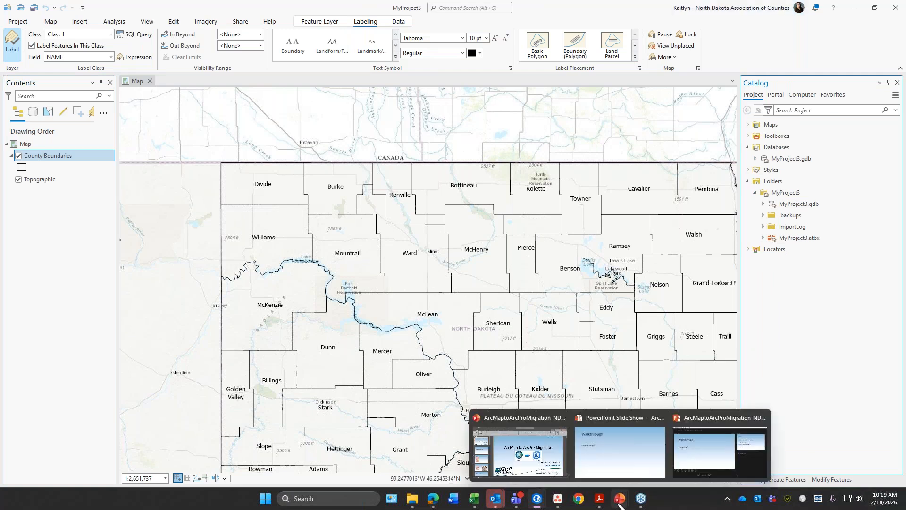
left_click(597, 449)
key("Right")
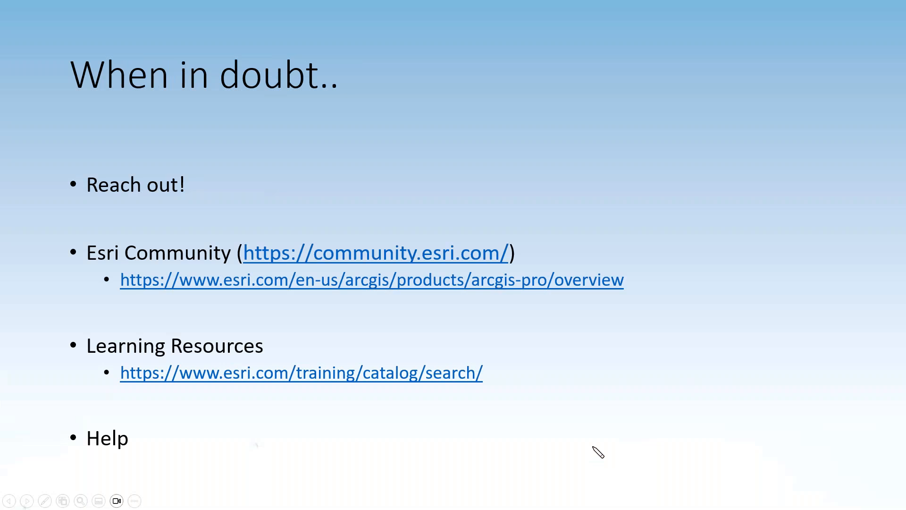